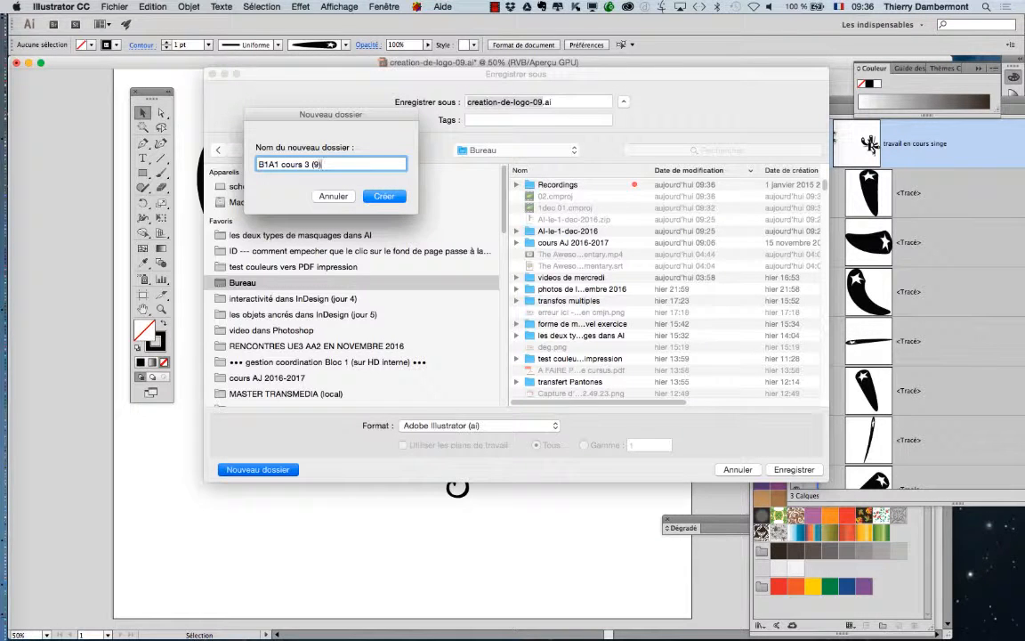
Create the folder B1A1 cours 3 (9) on the desktop and save the document in it as creation-de-logo-10.ai in Illustrator CC format.
{"action": "left_click", "coordinate": [385, 195]}
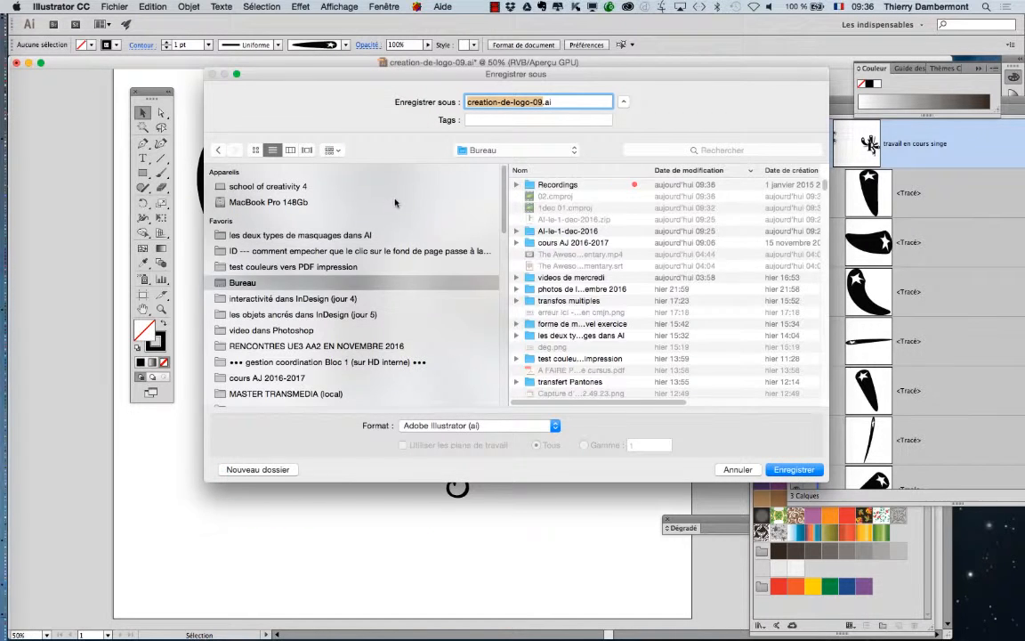
{"action": "left_click", "coordinate": [541, 104]}
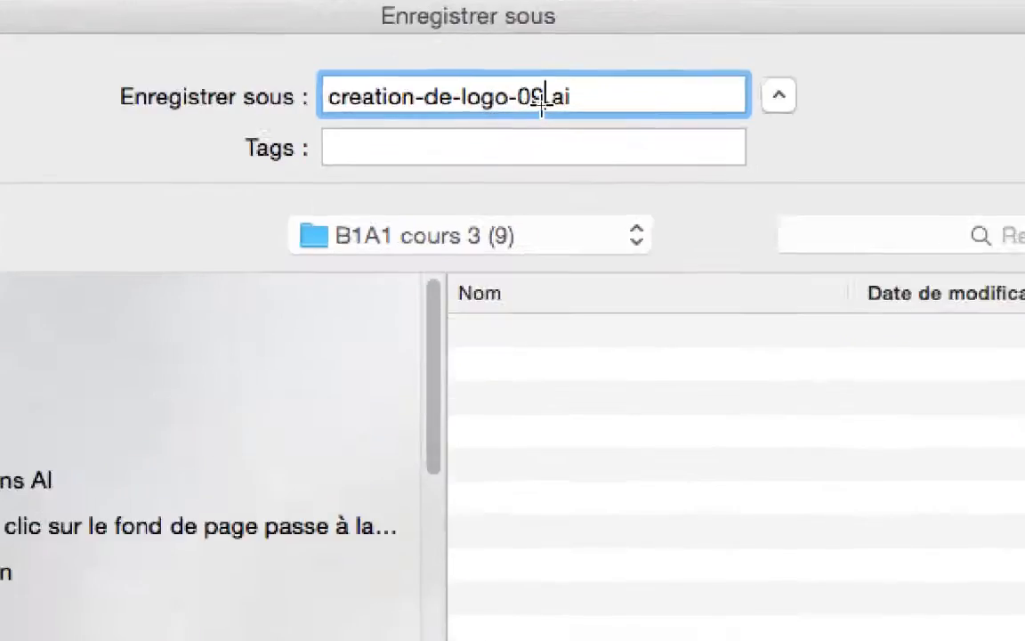
{"action": "key", "text": "BackSpace"}
{"action": "key", "text": "BackSpace"}
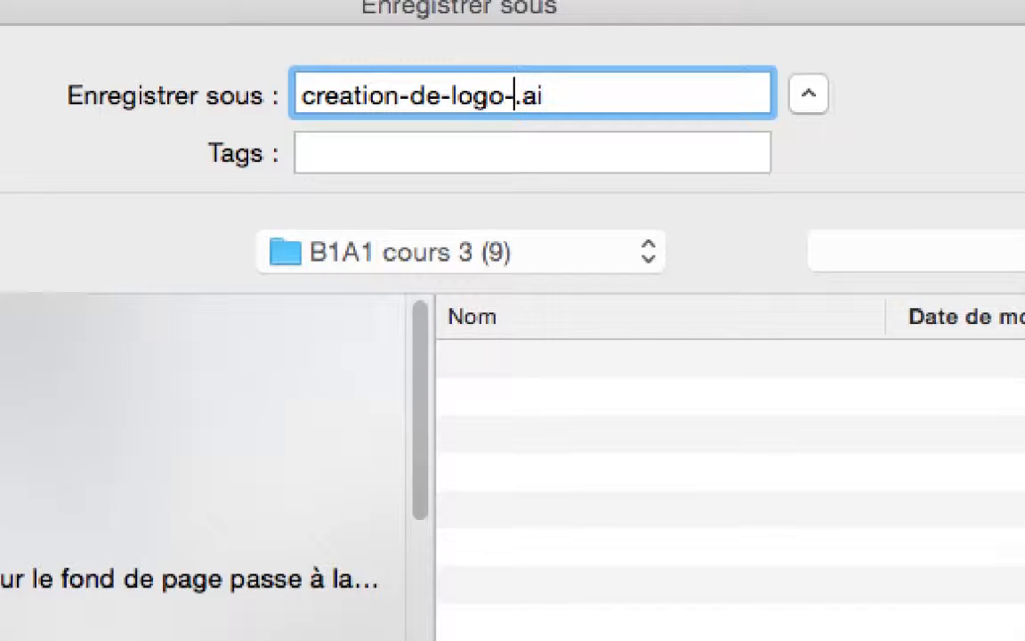
{"action": "type", "text": "10"}
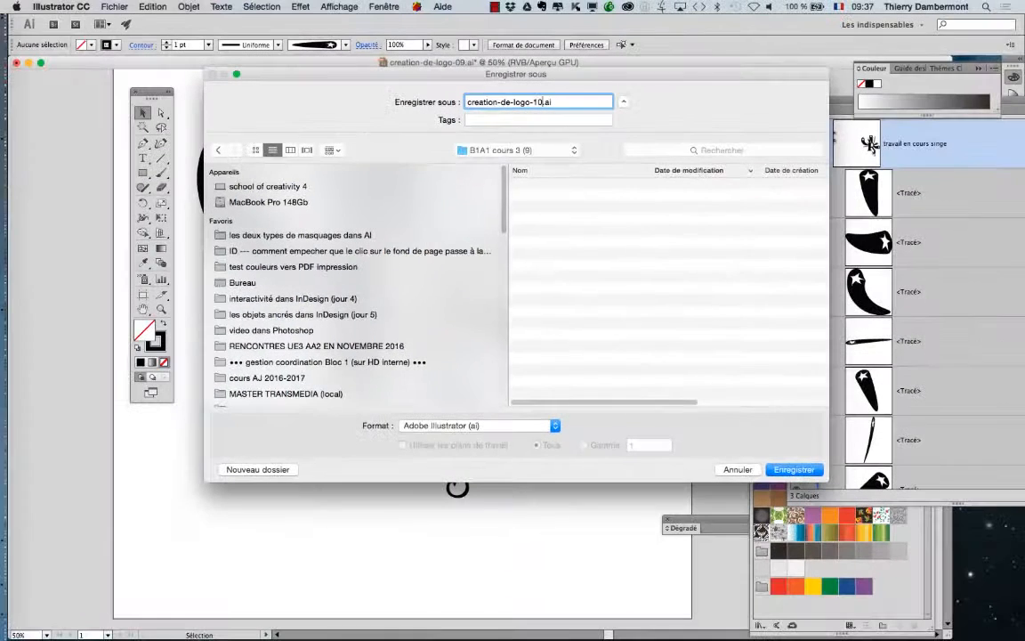
{"action": "left_click", "coordinate": [804, 475]}
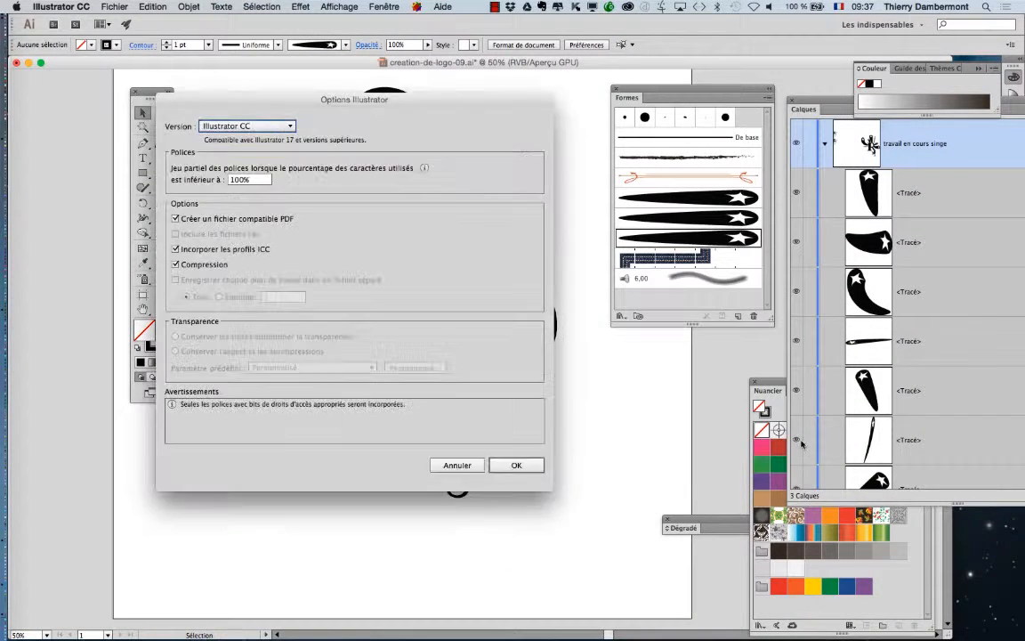
{"action": "left_click", "coordinate": [521, 465]}
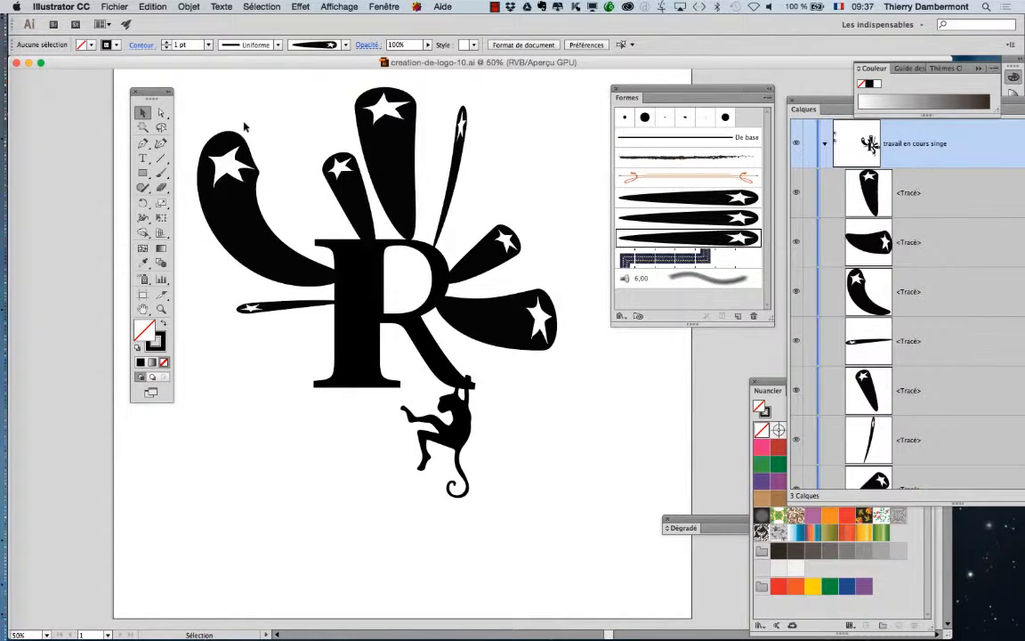
Reshape the large curved star stroke beside the R with Direct Selection, moving its anchor points so that its upper part stands upright.
{"action": "scroll", "coordinate": [289, 175], "scroll_direction": "down", "scroll_amount": 1, "text": "alt"}
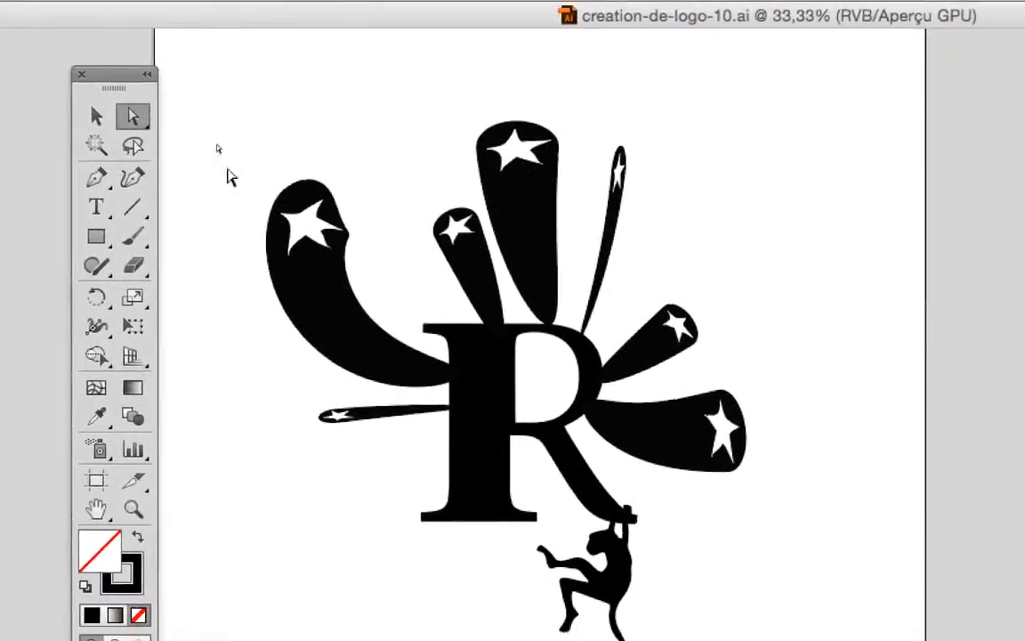
{"action": "left_click", "coordinate": [268, 186]}
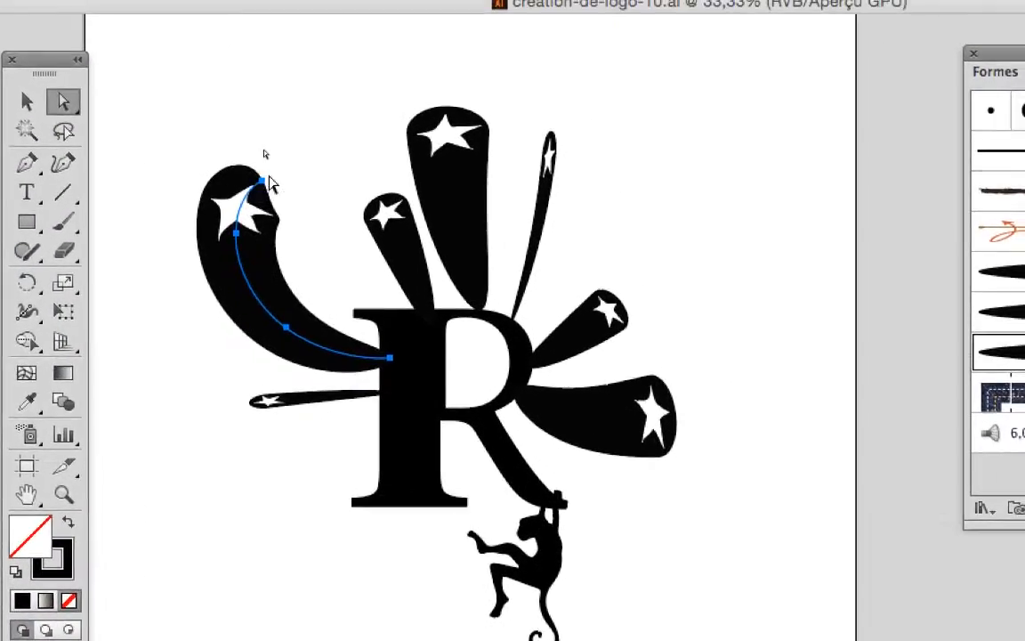
{"action": "left_click", "coordinate": [295, 171]}
{"action": "left_click_drag", "start_coordinate": [266, 177], "coordinate": [248, 109]}
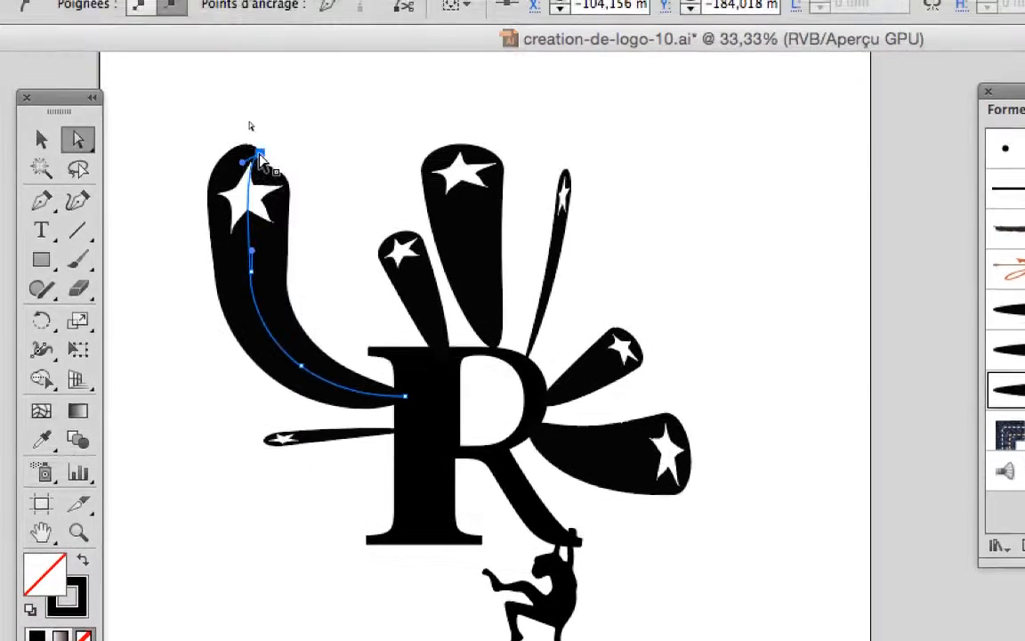
{"action": "mouse_move", "coordinate": [254, 155]}
{"action": "left_mouse_down"}
{"action": "mouse_move", "coordinate": [268, 209]}
{"action": "mouse_move", "coordinate": [214, 212]}
{"action": "mouse_move", "coordinate": [296, 198]}
{"action": "mouse_move", "coordinate": [278, 233]}
{"action": "mouse_move", "coordinate": [300, 261]}
{"action": "left_mouse_up"}
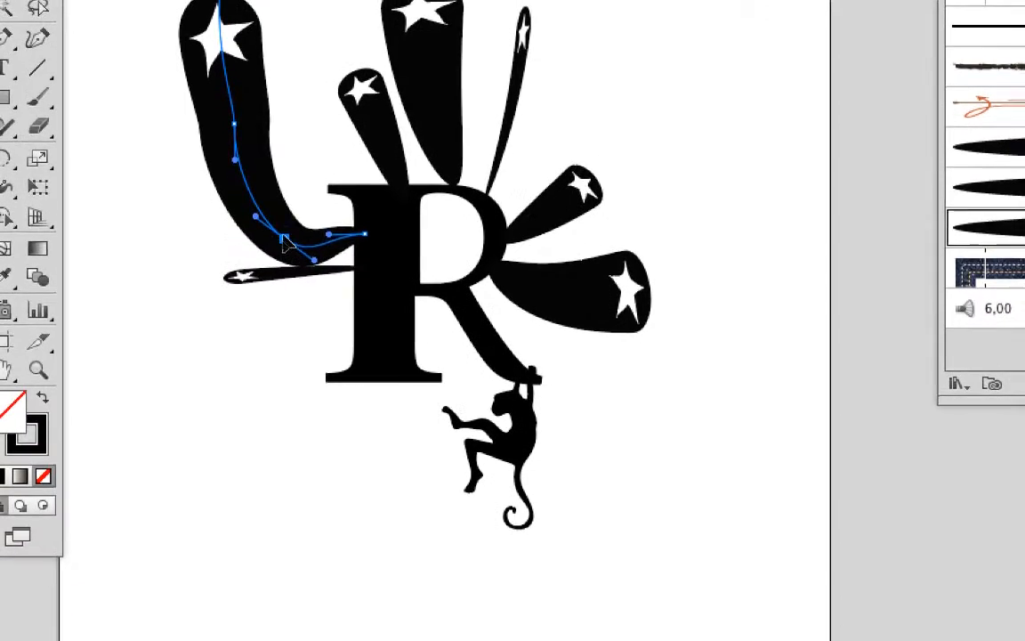
{"action": "left_click_drag", "start_coordinate": [305, 307], "coordinate": [298, 291]}
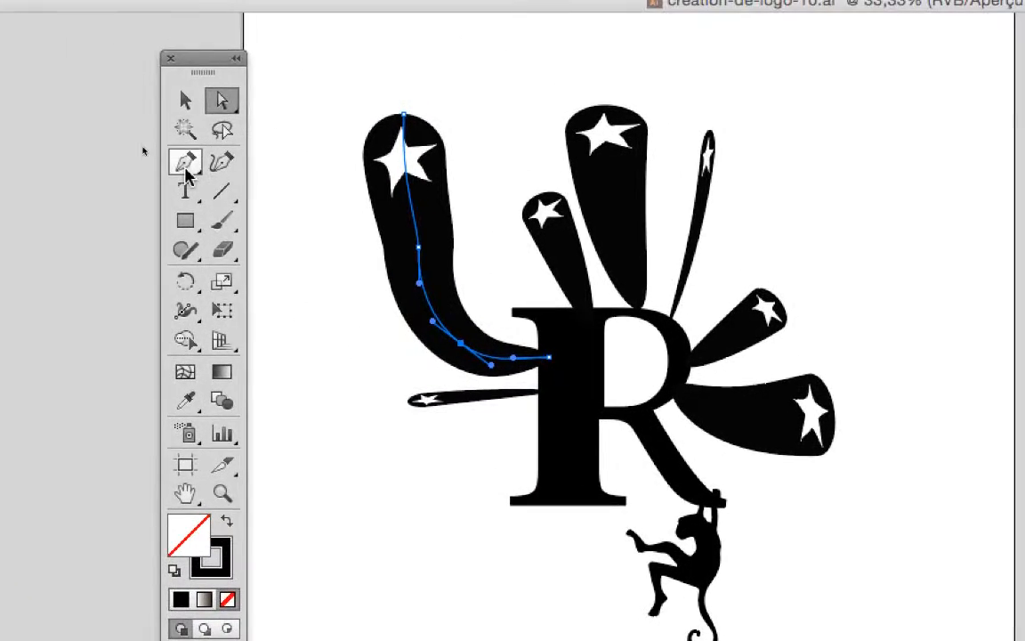
Remove the middle anchor point of the large curved stroke and smooth its bend by adjusting the remaining anchor point and handles.
{"action": "left_click", "coordinate": [8, 49]}
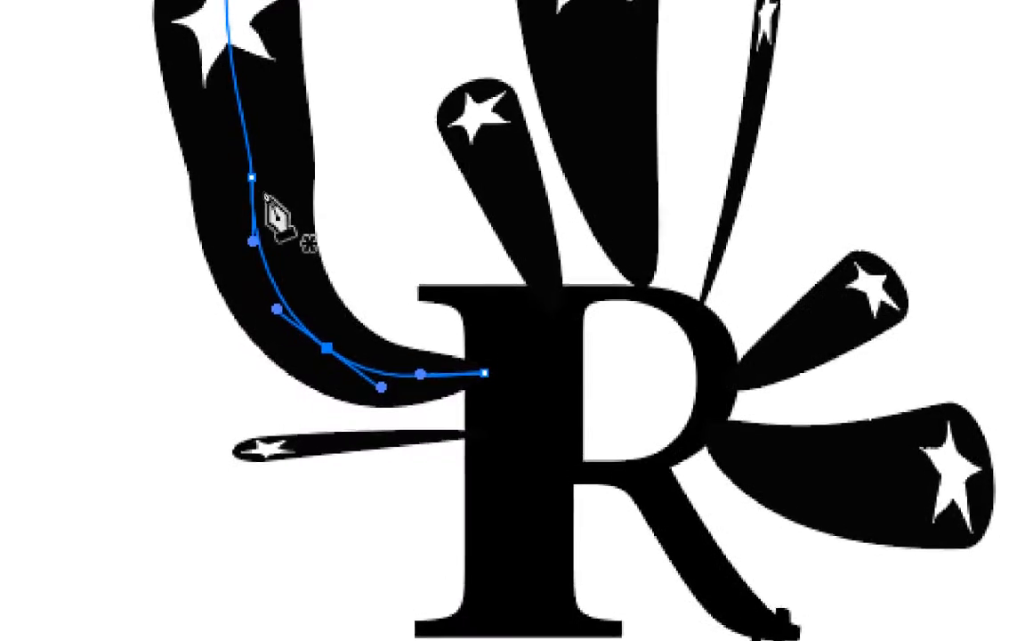
{"action": "left_click", "coordinate": [261, 192]}
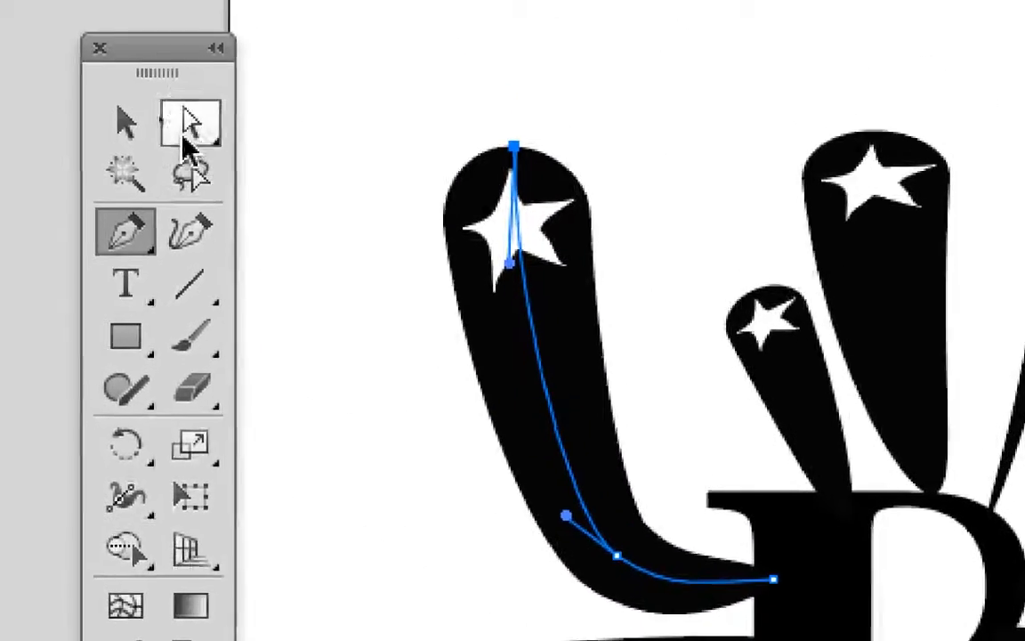
{"action": "left_click", "coordinate": [187, 134]}
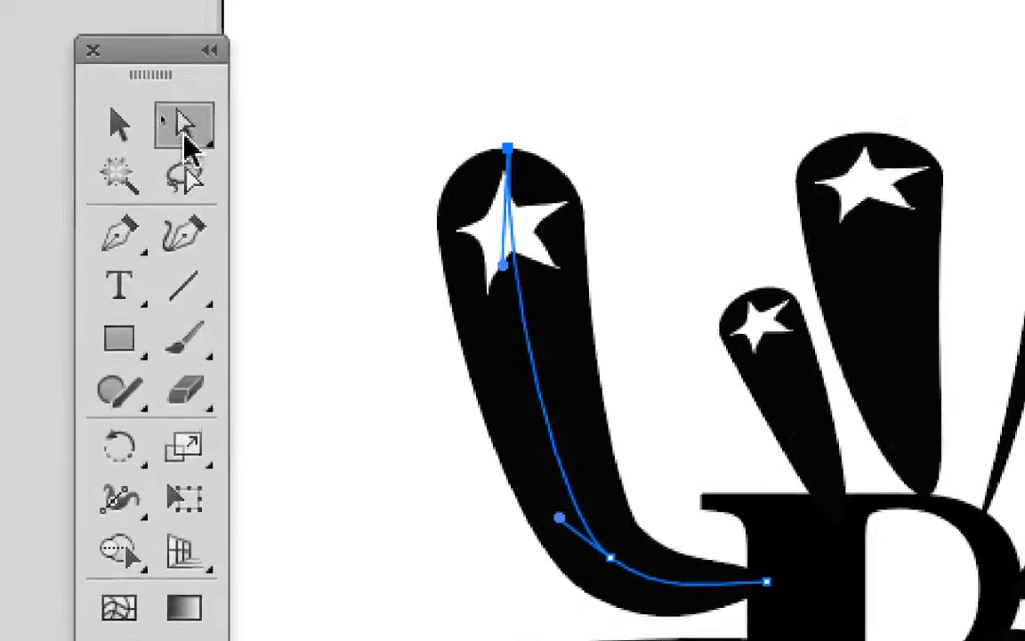
{"action": "left_click", "coordinate": [616, 556]}
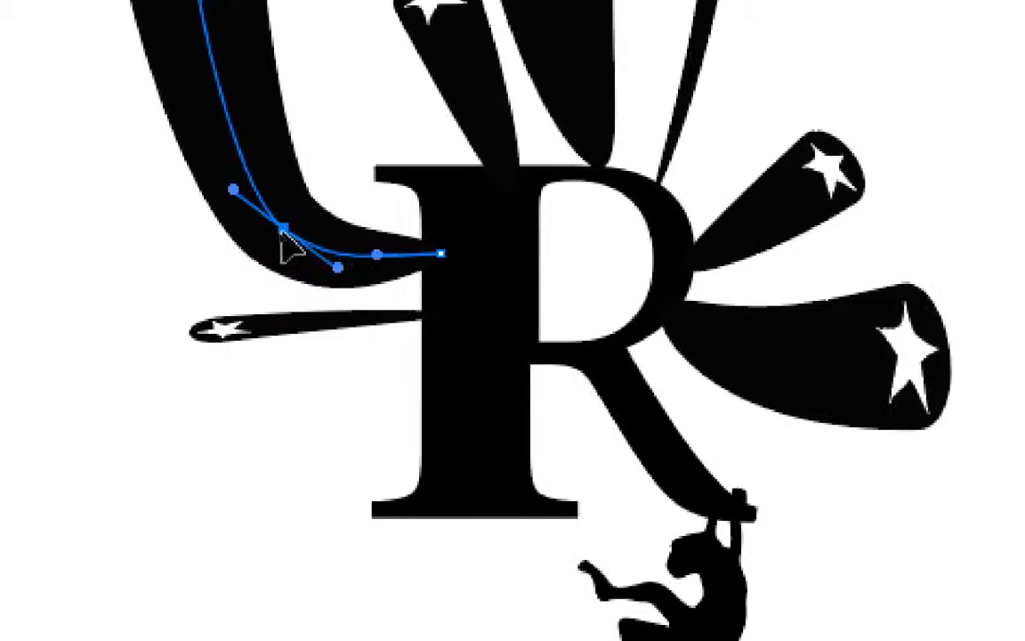
{"action": "mouse_move", "coordinate": [282, 230]}
{"action": "left_mouse_down"}
{"action": "mouse_move", "coordinate": [253, 148]}
{"action": "mouse_move", "coordinate": [224, 179]}
{"action": "left_mouse_up"}
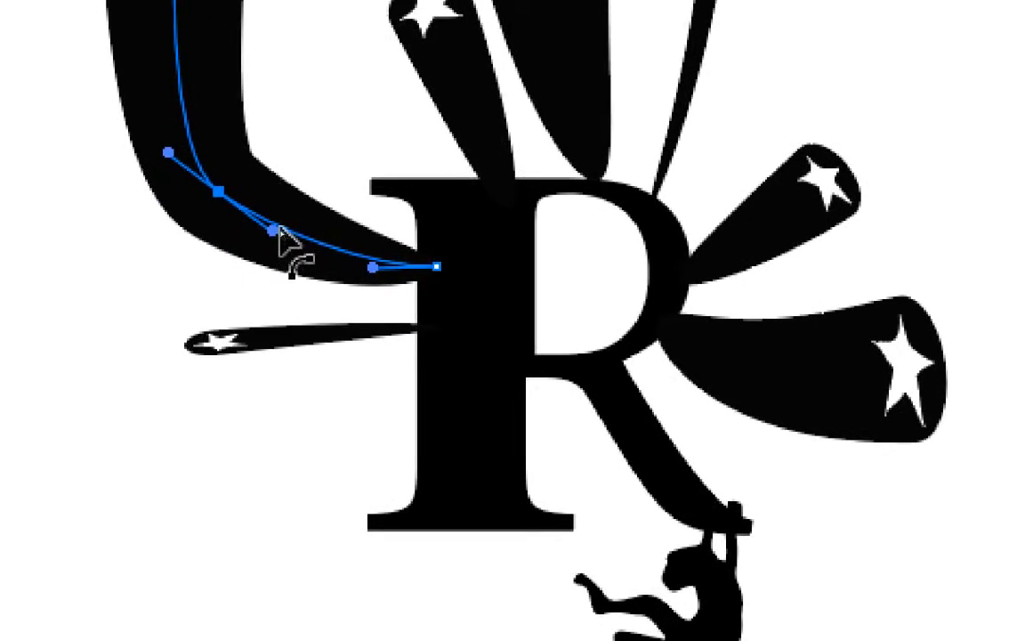
{"action": "left_click_drag", "start_coordinate": [262, 221], "coordinate": [282, 245]}
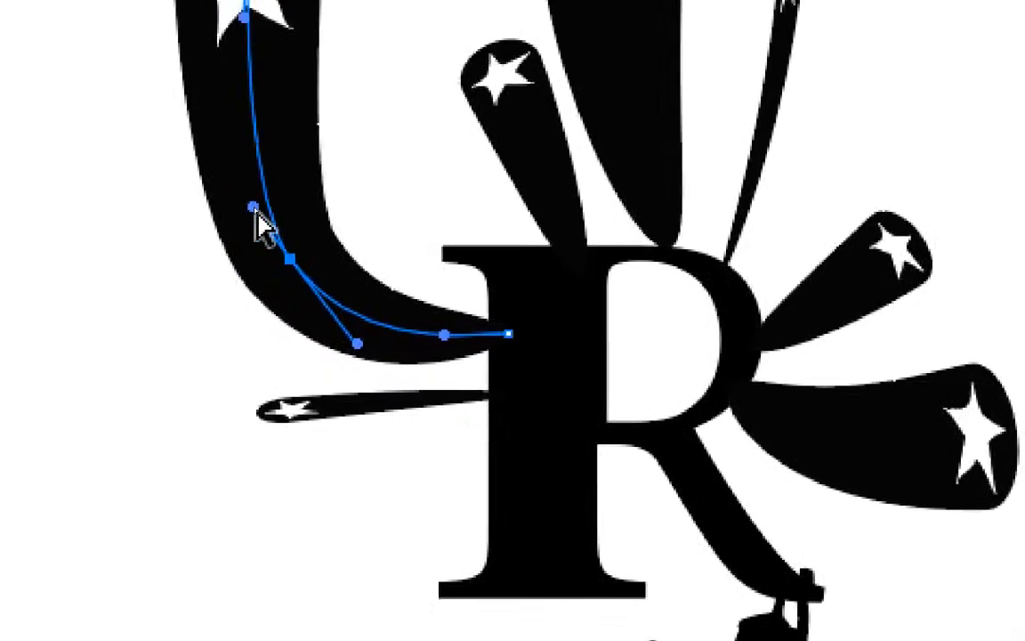
{"action": "left_click_drag", "start_coordinate": [178, 108], "coordinate": [158, 71]}
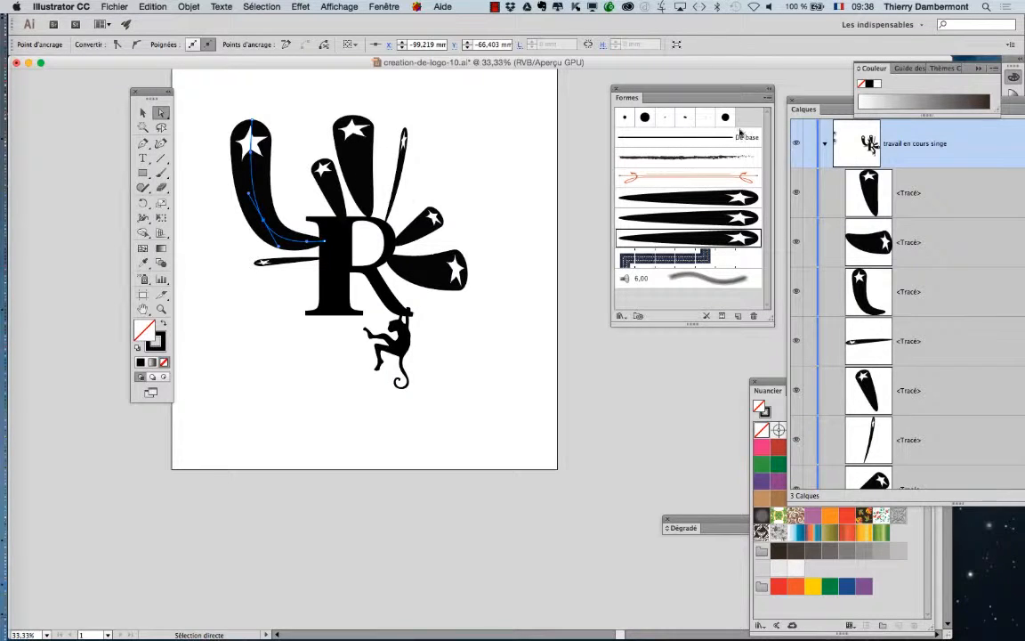
Display the artwork as outlines (Tracés) and reposition the Calques and Formes panels so both can be seen fully.
{"action": "left_click_drag", "start_coordinate": [811, 102], "coordinate": [682, 65]}
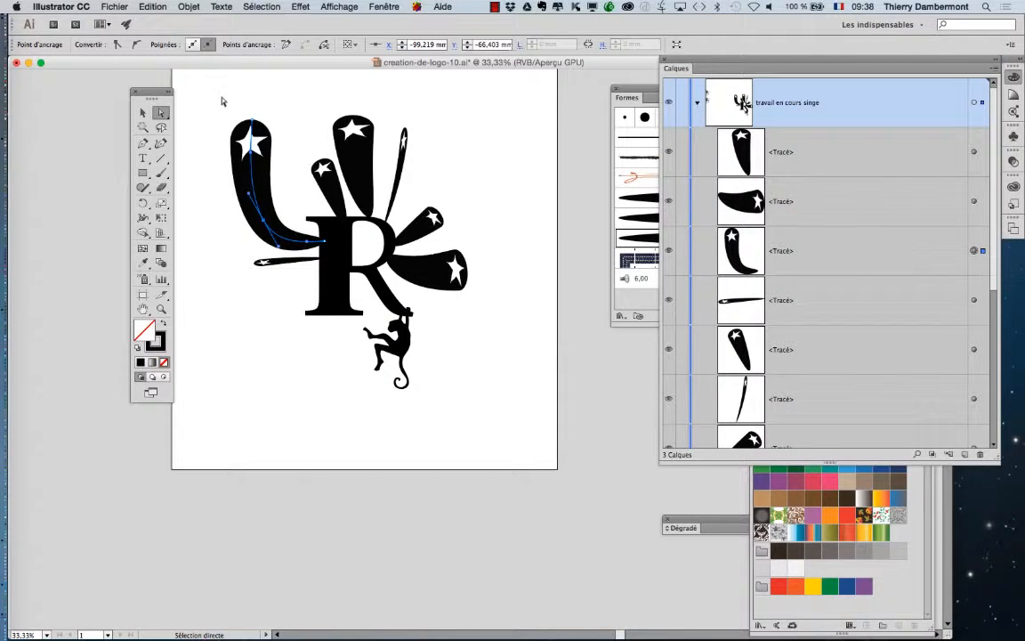
{"action": "left_click", "coordinate": [340, 6]}
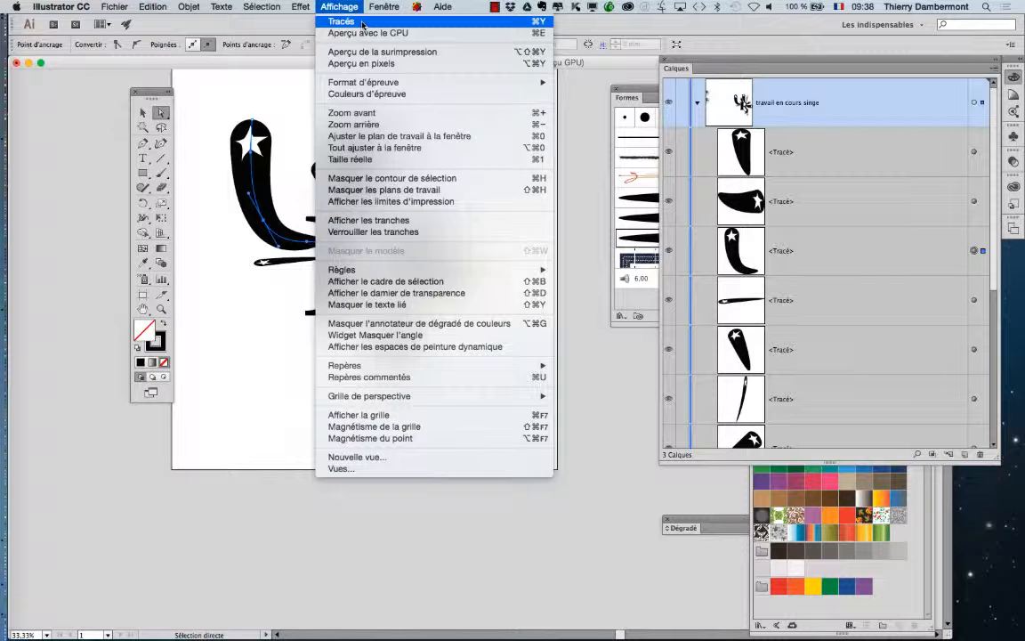
{"action": "left_click", "coordinate": [342, 21]}
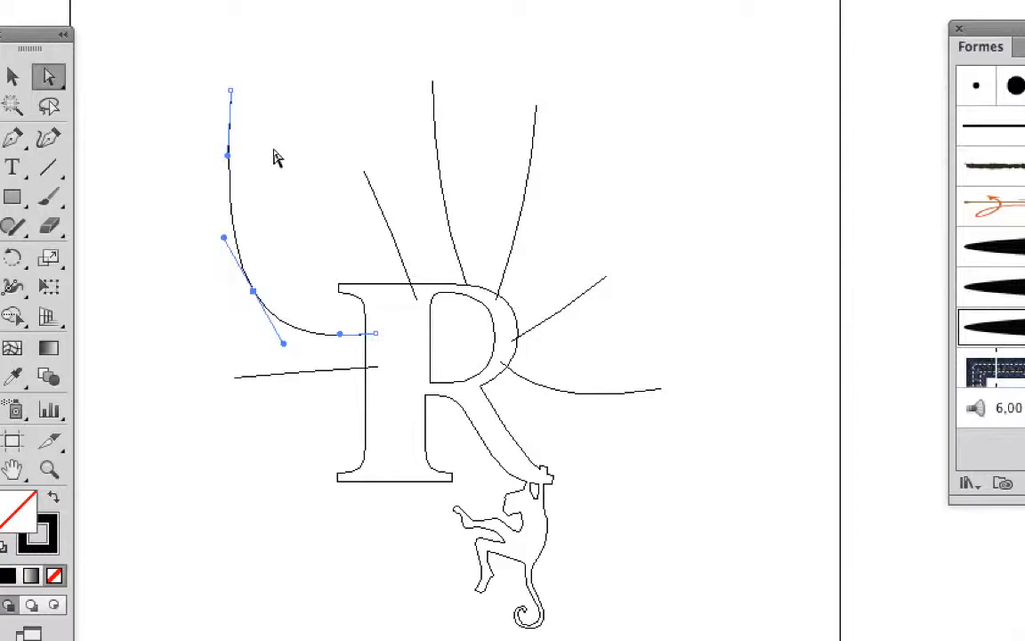
{"action": "left_click", "coordinate": [183, 126]}
{"action": "left_click", "coordinate": [412, 184]}
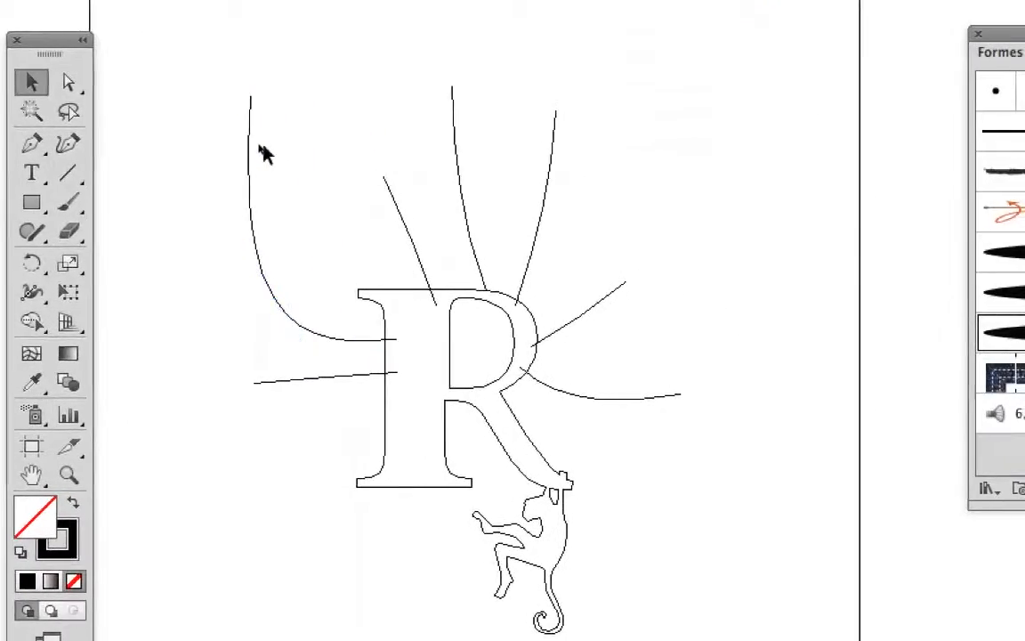
{"action": "left_click", "coordinate": [401, 188]}
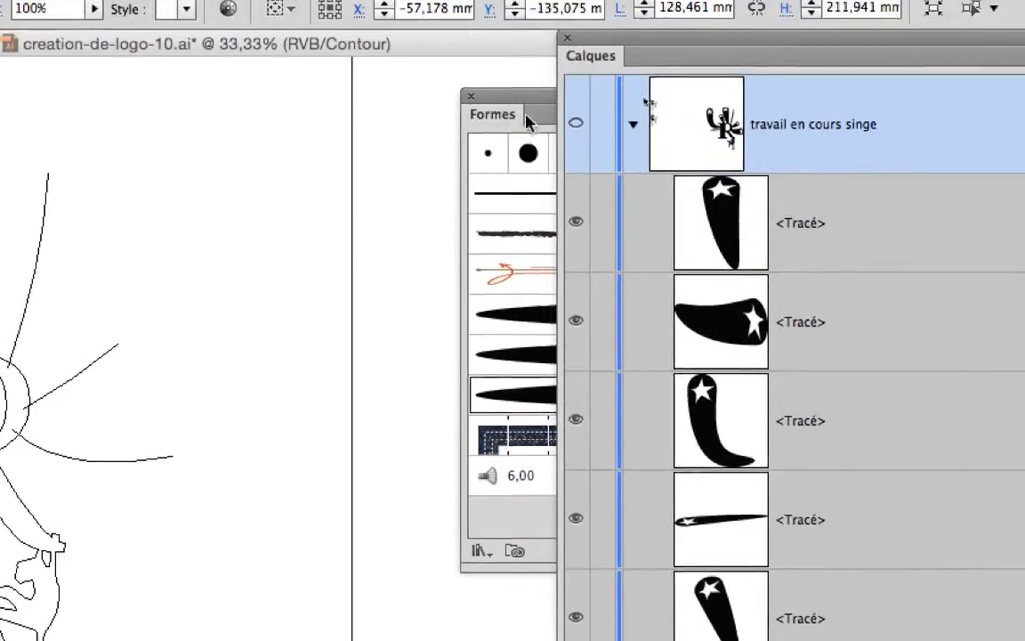
{"action": "left_click_drag", "start_coordinate": [523, 105], "coordinate": [466, 104]}
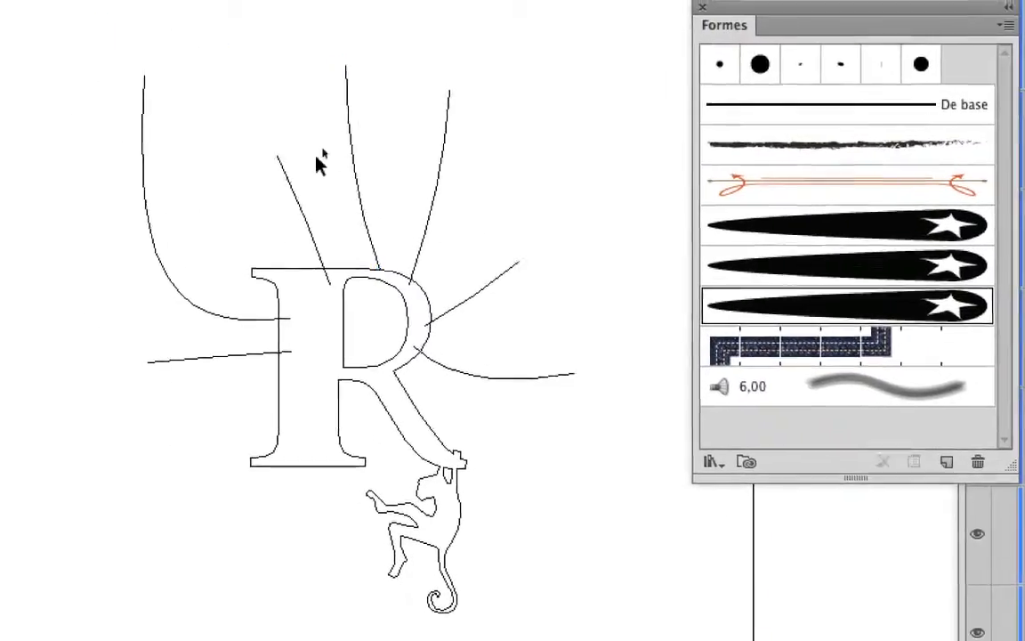
Delete the seven star-brush paths radiating from the R, keeping only the letter and the hanging monkey.
{"action": "mouse_move", "coordinate": [242, 100]}
{"action": "left_mouse_down"}
{"action": "mouse_move", "coordinate": [350, 161]}
{"action": "mouse_move", "coordinate": [475, 185]}
{"action": "left_mouse_up"}
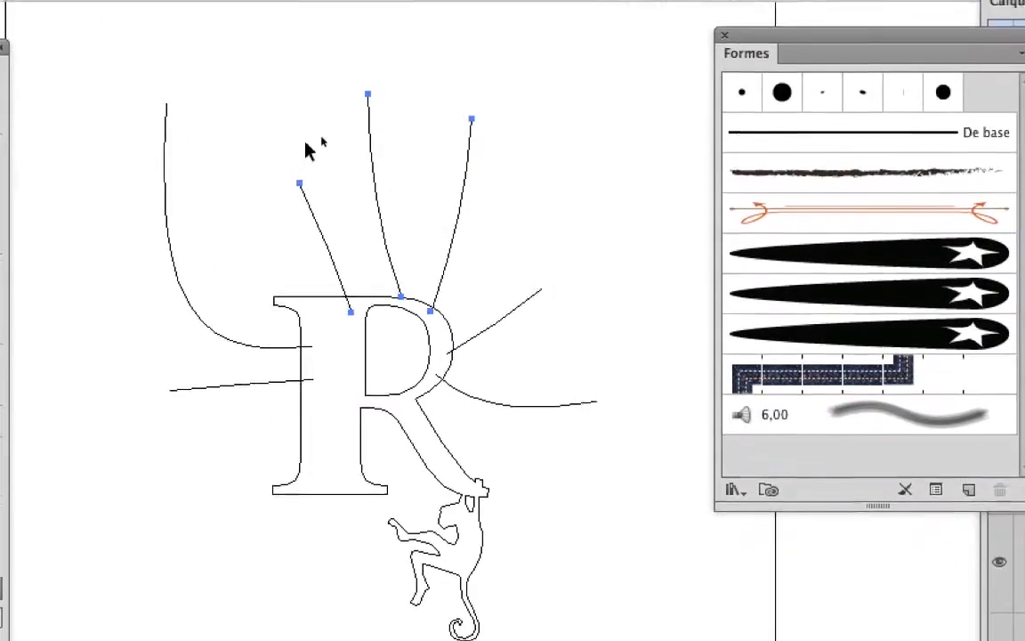
{"action": "mouse_move", "coordinate": [271, 71]}
{"action": "left_mouse_down"}
{"action": "mouse_move", "coordinate": [435, 195]}
{"action": "mouse_move", "coordinate": [485, 216]}
{"action": "left_mouse_up"}
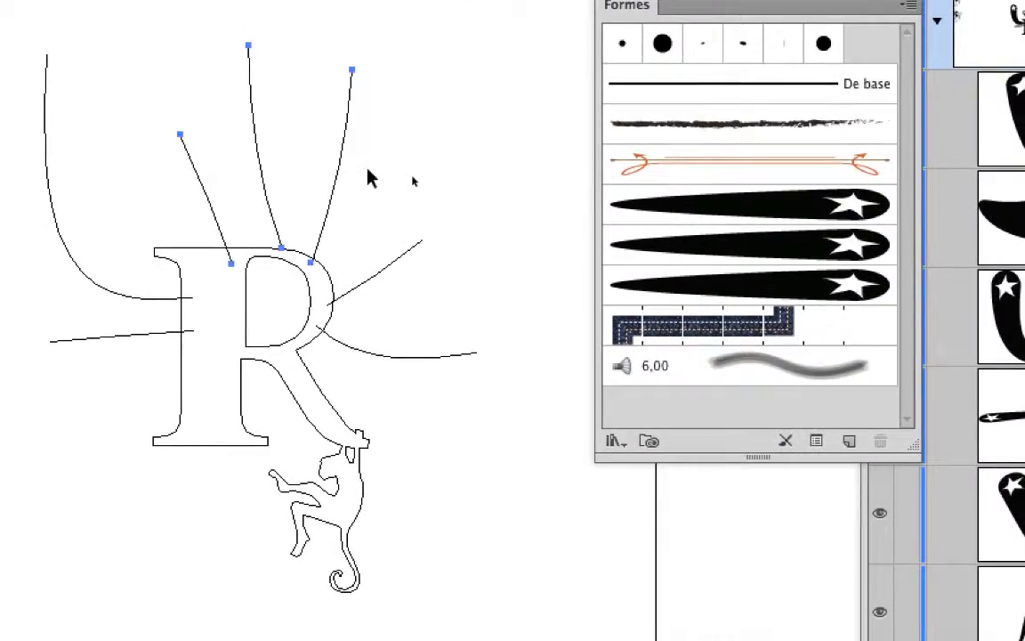
{"action": "key", "text": "Delete"}
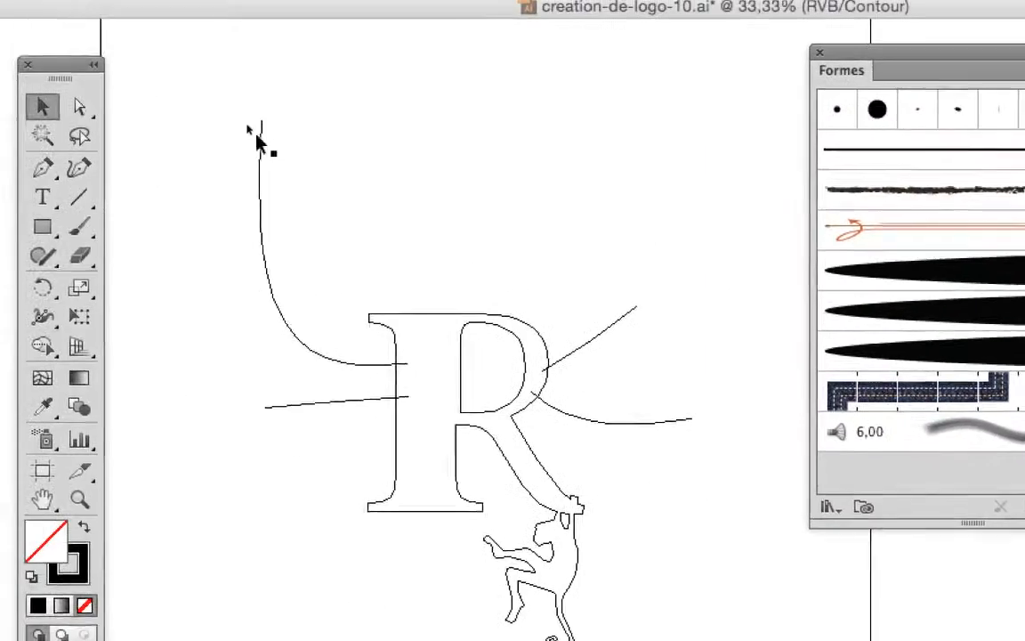
{"action": "left_click_drag", "start_coordinate": [22, 37], "coordinate": [67, 371]}
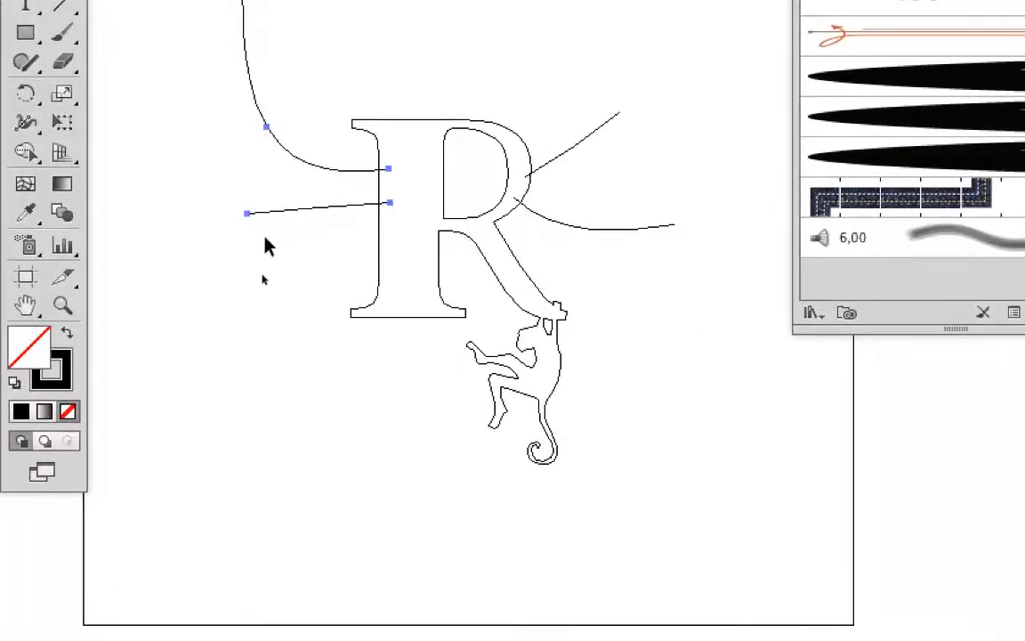
{"action": "key", "text": "Delete"}
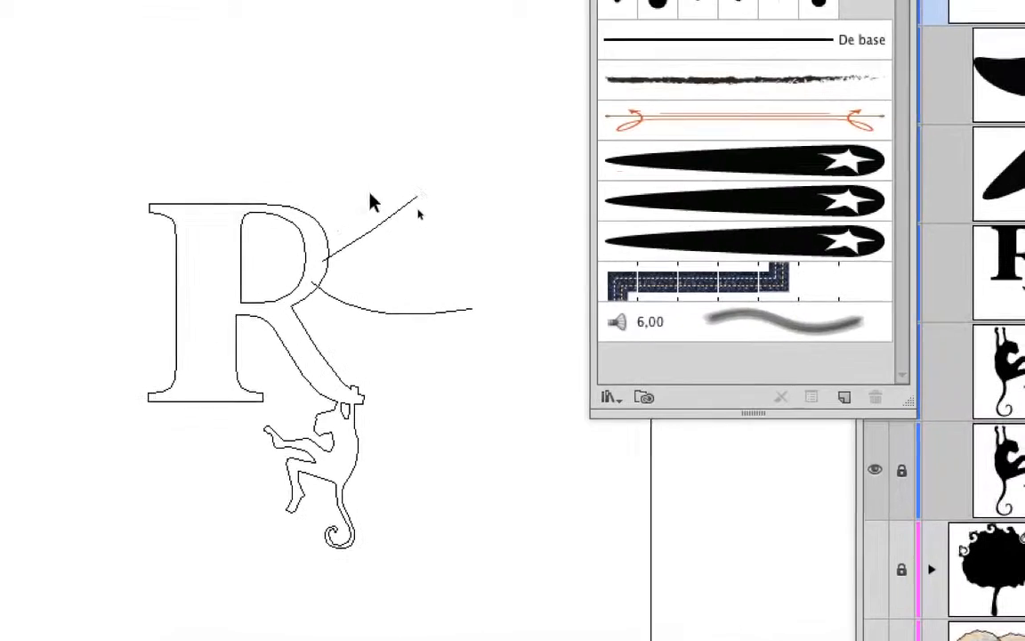
{"action": "mouse_move", "coordinate": [683, 206]}
{"action": "left_mouse_down"}
{"action": "mouse_move", "coordinate": [740, 298]}
{"action": "mouse_move", "coordinate": [757, 354]}
{"action": "left_mouse_up"}
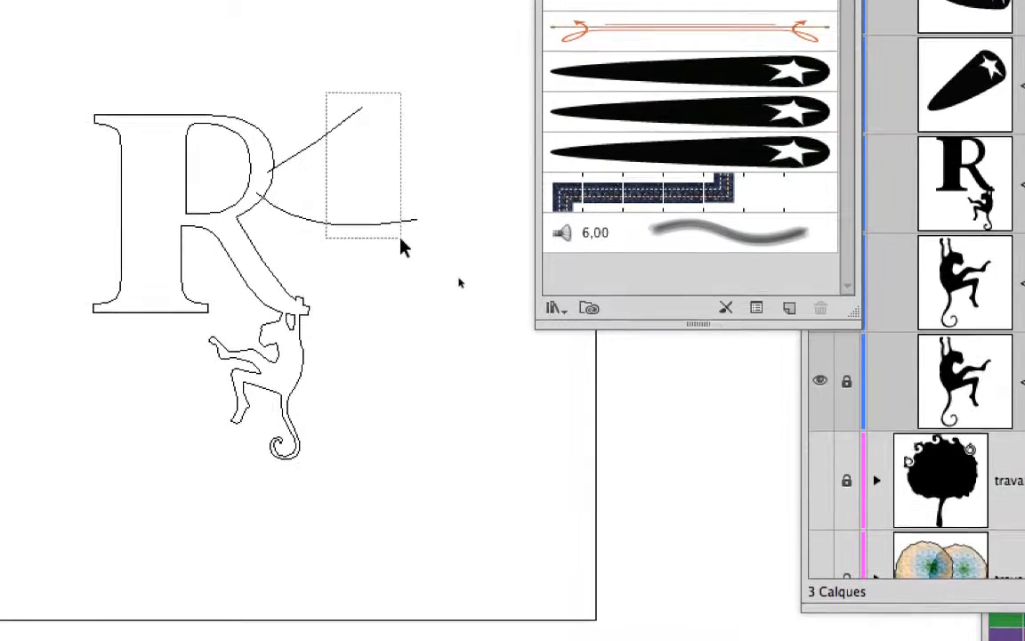
{"action": "left_click_drag", "start_coordinate": [400, 239], "coordinate": [401, 240]}
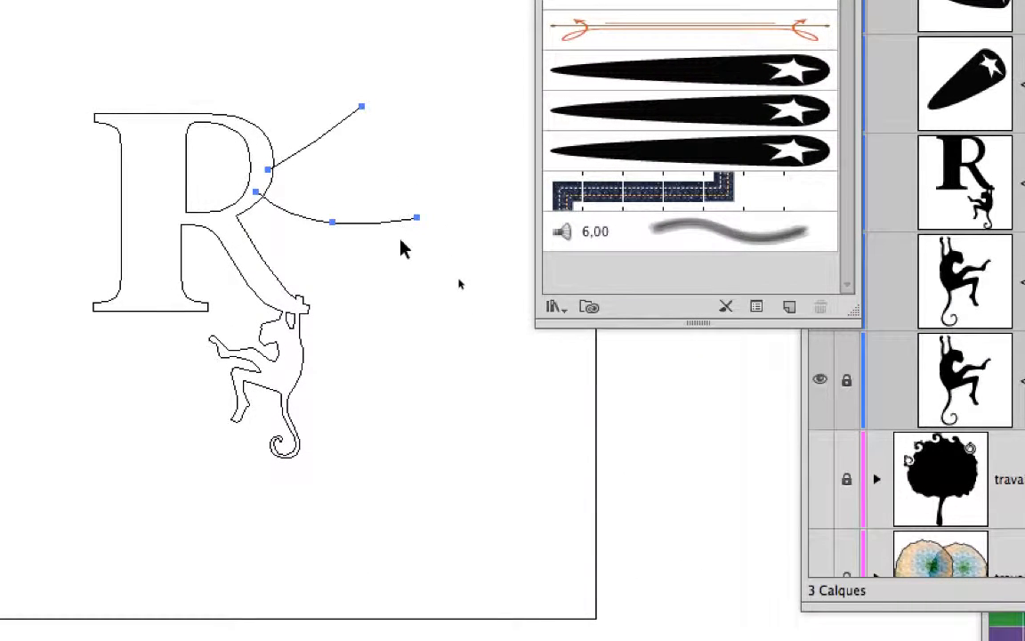
{"action": "key", "text": "Delete"}
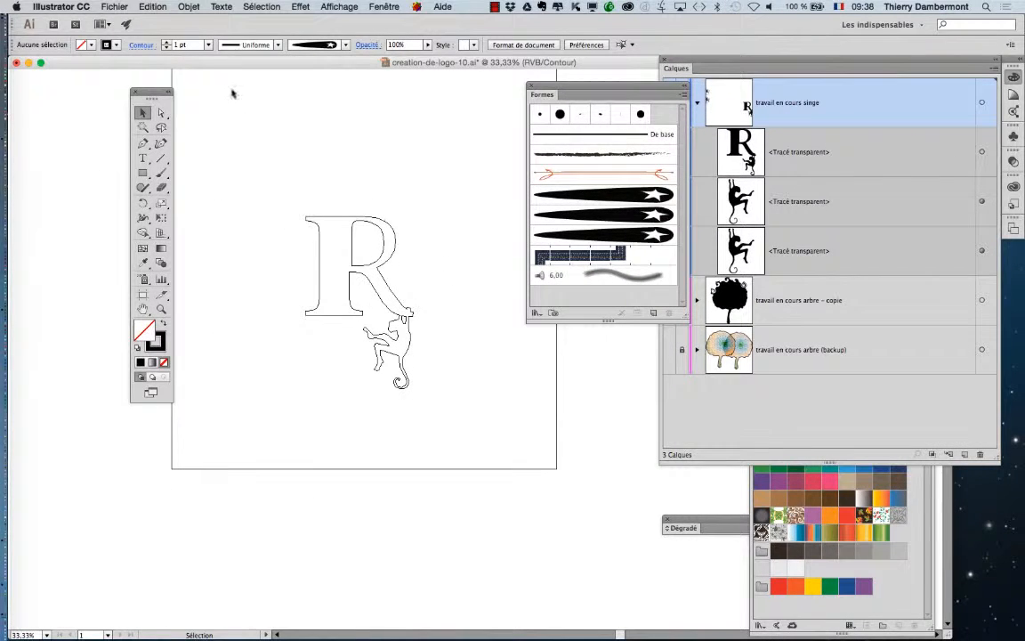
Save a new version of the document as creation-de-logo-11.ai in the B1A1 cours 3 (9) folder, with the Illustrator CC options.
{"action": "left_click", "coordinate": [125, 6]}
{"action": "left_click", "coordinate": [190, 106]}
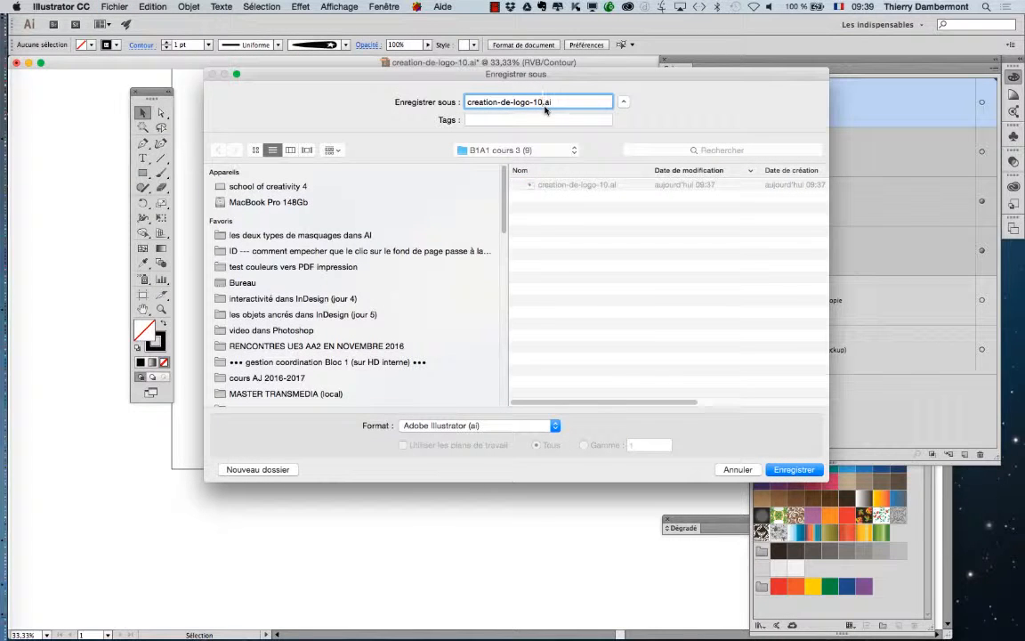
{"action": "key", "text": "Return"}
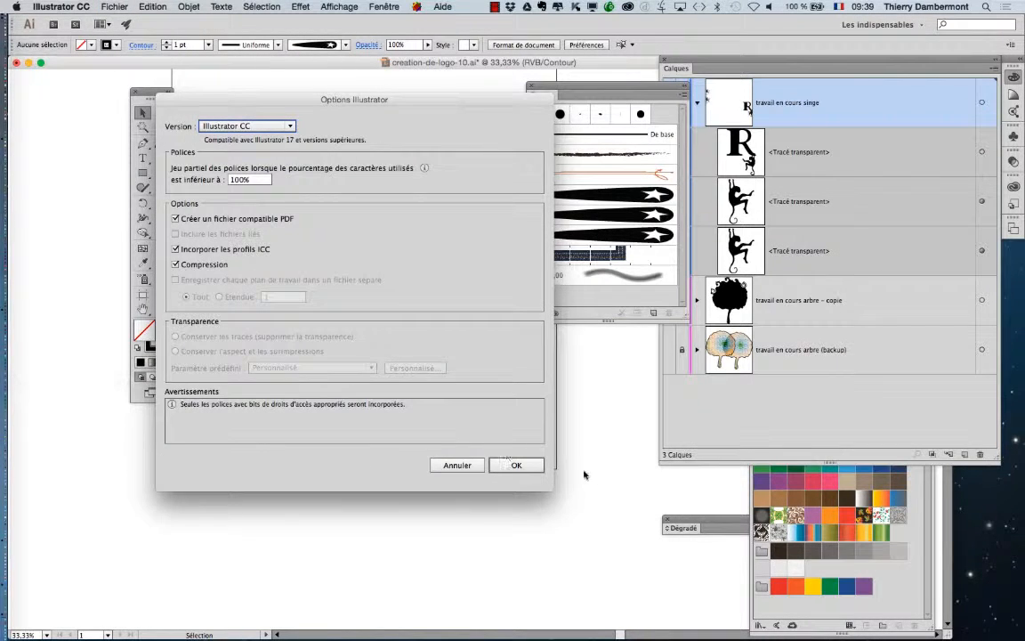
{"action": "left_click", "coordinate": [520, 465]}
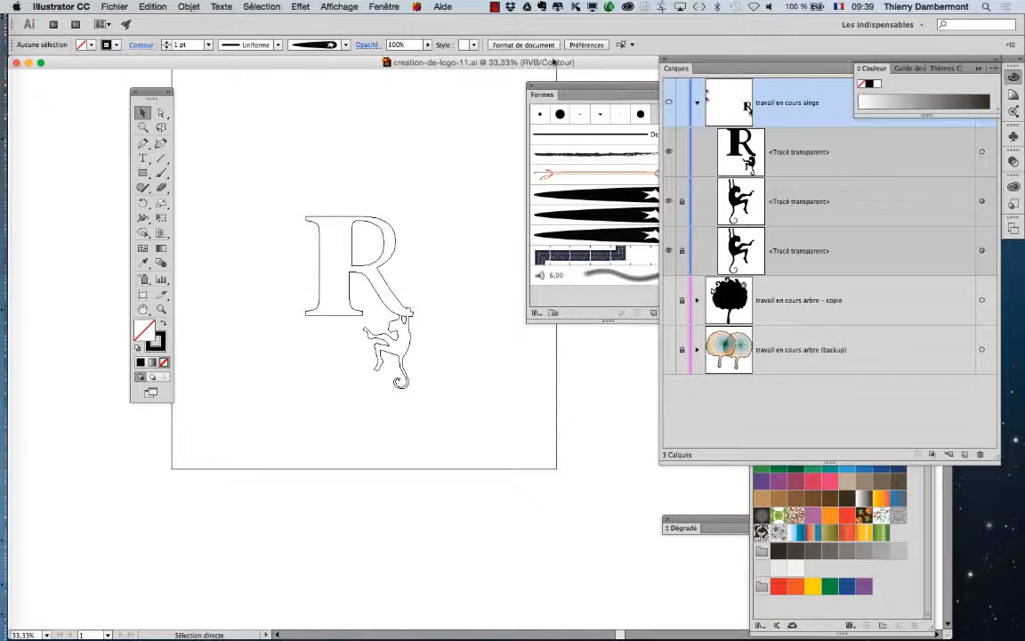
Display the artwork in Aperçu GPU mode and move the Formes panel clear of the Calques panel.
{"action": "left_click", "coordinate": [329, 6]}
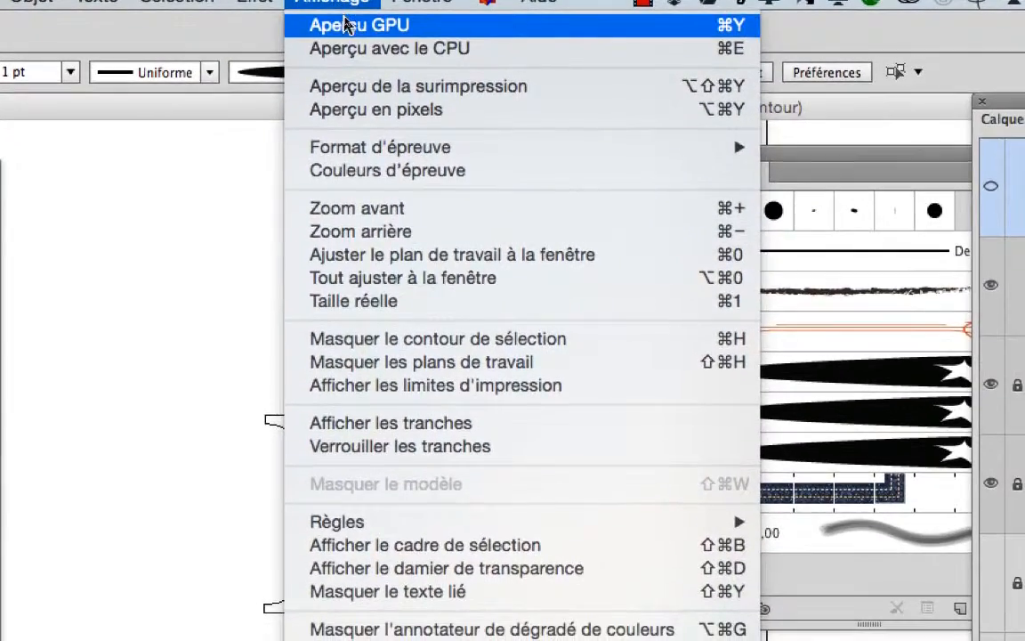
{"action": "left_click", "coordinate": [322, 41]}
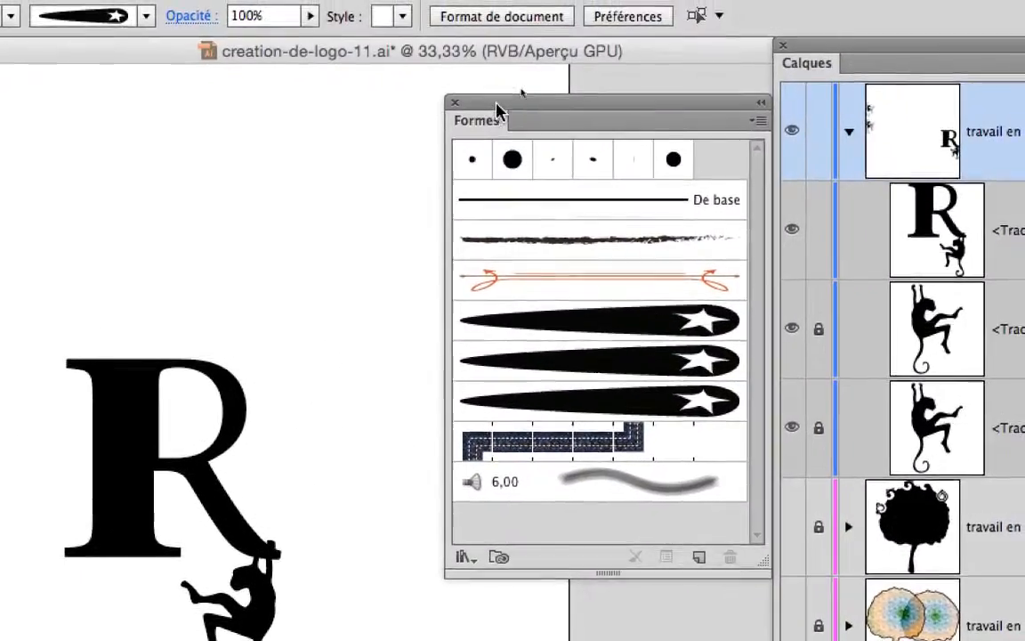
{"action": "left_click_drag", "start_coordinate": [498, 111], "coordinate": [400, 107]}
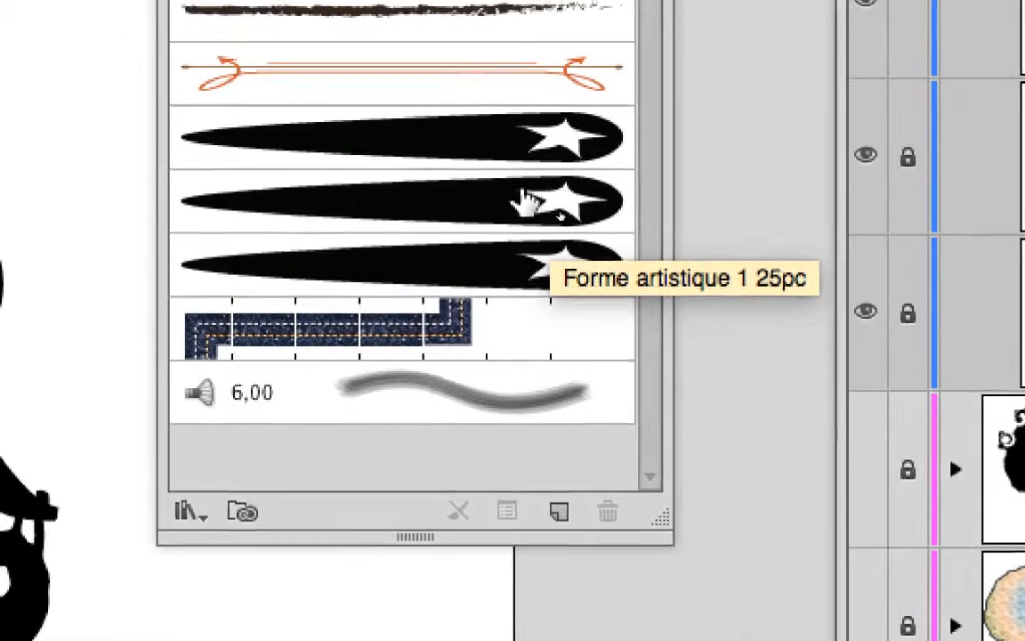
Reorder the three star art brushes in the Formes panel from widest to narrowest: 154pc, 89pc, 25pc.
{"action": "mouse_move", "coordinate": [525, 202]}
{"action": "left_mouse_down"}
{"action": "mouse_move", "coordinate": [522, 161]}
{"action": "mouse_move", "coordinate": [526, 217]}
{"action": "mouse_move", "coordinate": [515, 191]}
{"action": "mouse_move", "coordinate": [517, 201]}
{"action": "left_mouse_up"}
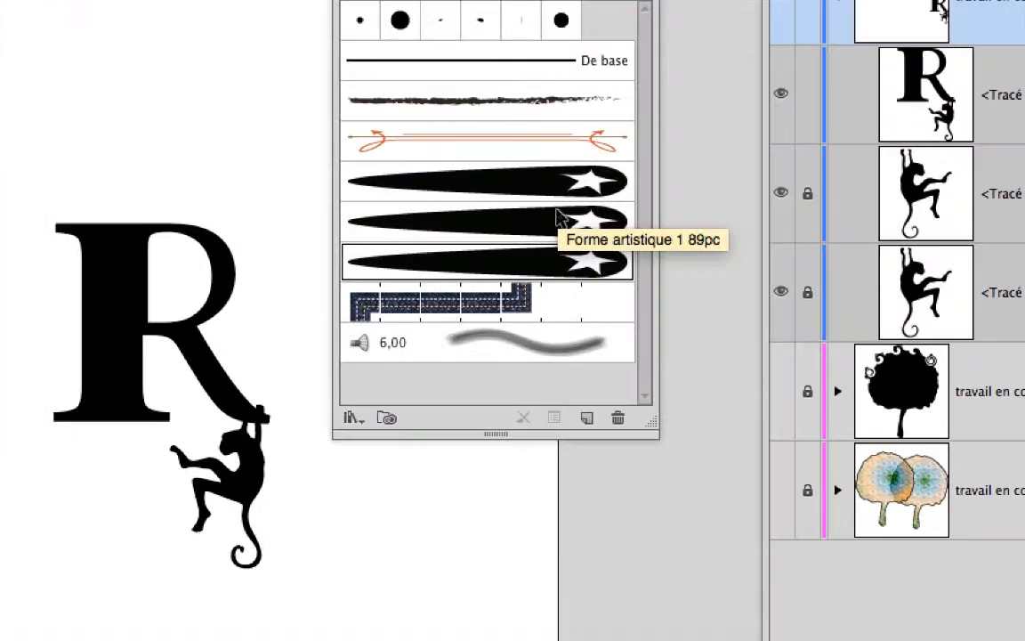
{"action": "mouse_move", "coordinate": [559, 217]}
{"action": "left_mouse_down"}
{"action": "mouse_move", "coordinate": [570, 242]}
{"action": "mouse_move", "coordinate": [570, 190]}
{"action": "mouse_move", "coordinate": [585, 213]}
{"action": "mouse_move", "coordinate": [587, 198]}
{"action": "mouse_move", "coordinate": [547, 232]}
{"action": "mouse_move", "coordinate": [569, 201]}
{"action": "left_mouse_up"}
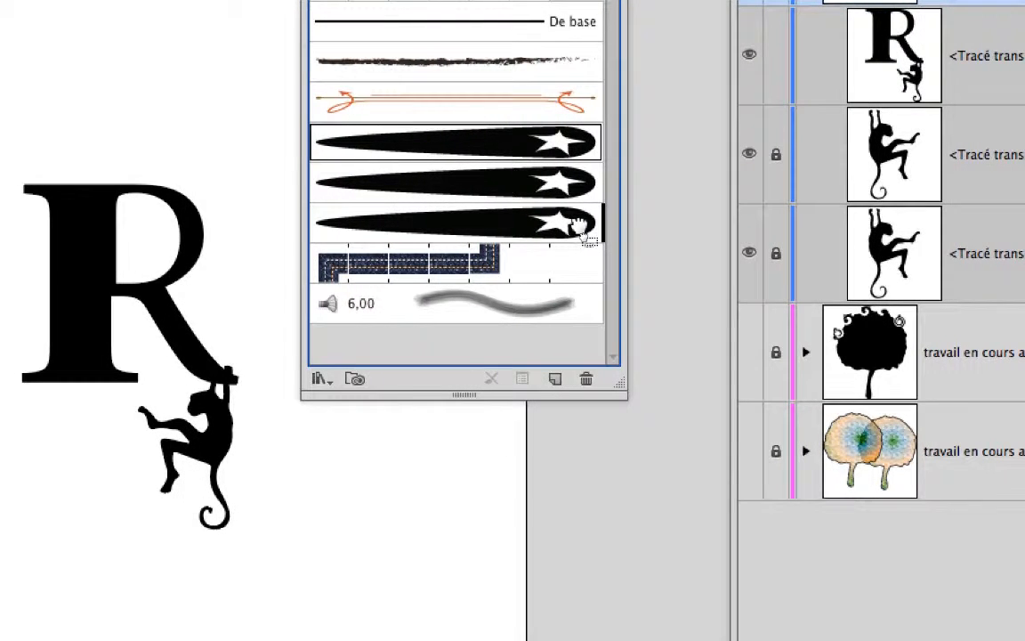
{"action": "left_click", "coordinate": [579, 226]}
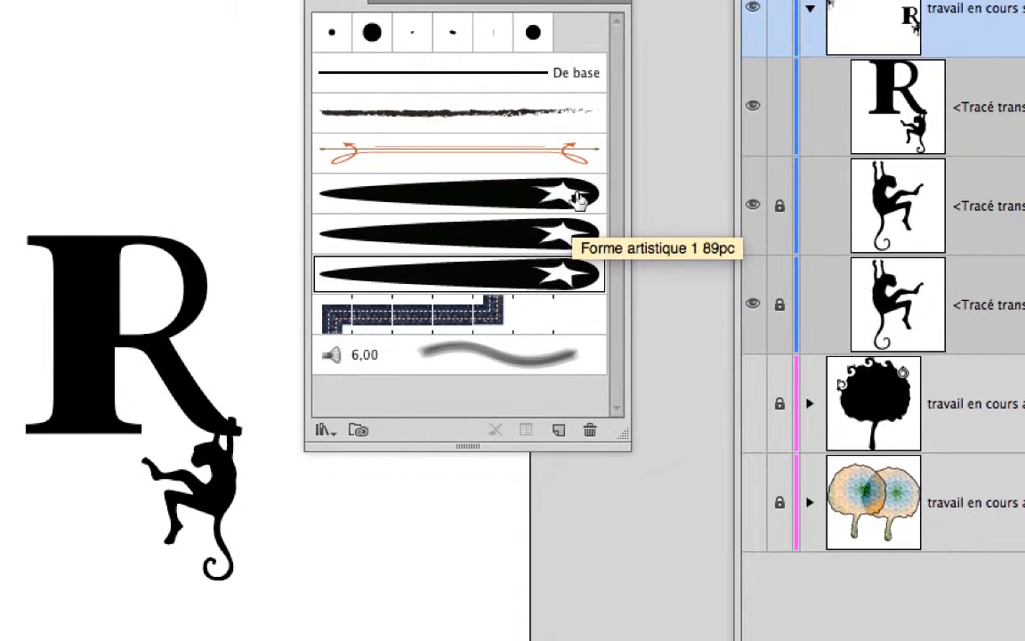
{"action": "mouse_move", "coordinate": [579, 197]}
{"action": "left_mouse_down"}
{"action": "mouse_move", "coordinate": [588, 232]}
{"action": "mouse_move", "coordinate": [578, 214]}
{"action": "left_mouse_up"}
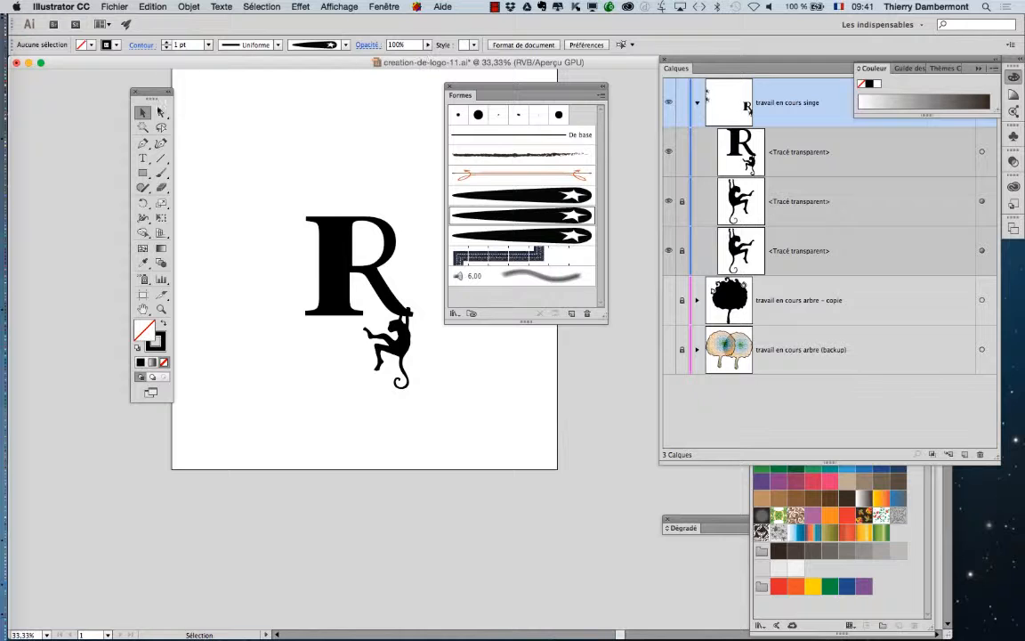
Clear the panels from around the logo and paint four thin curved strokes around the R and monkey with the 25pc star brush.
{"action": "left_click_drag", "start_coordinate": [494, 88], "coordinate": [574, 92]}
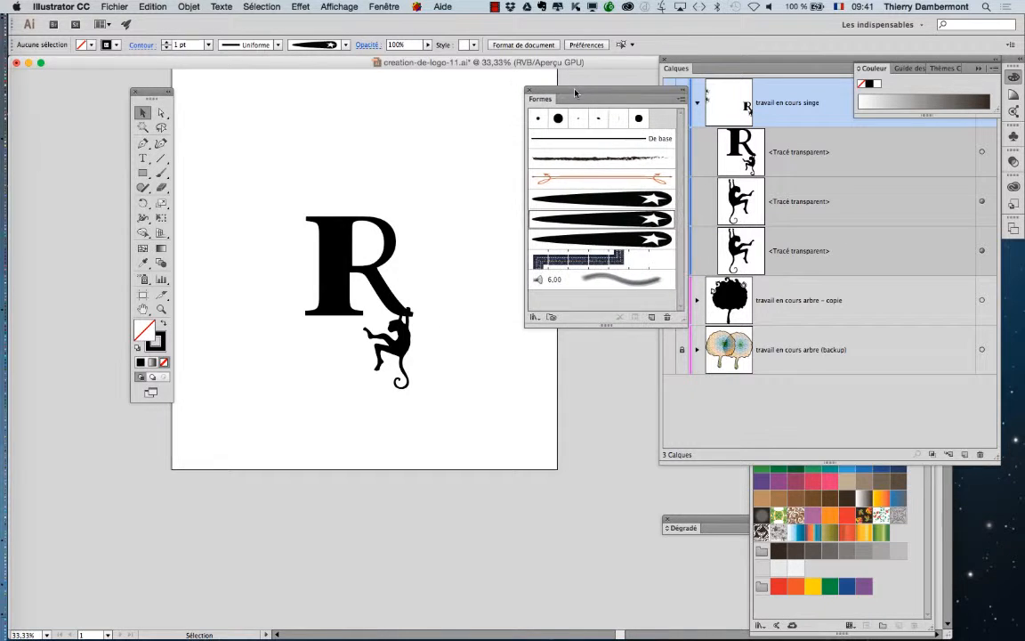
{"action": "left_click_drag", "start_coordinate": [155, 90], "coordinate": [127, 88]}
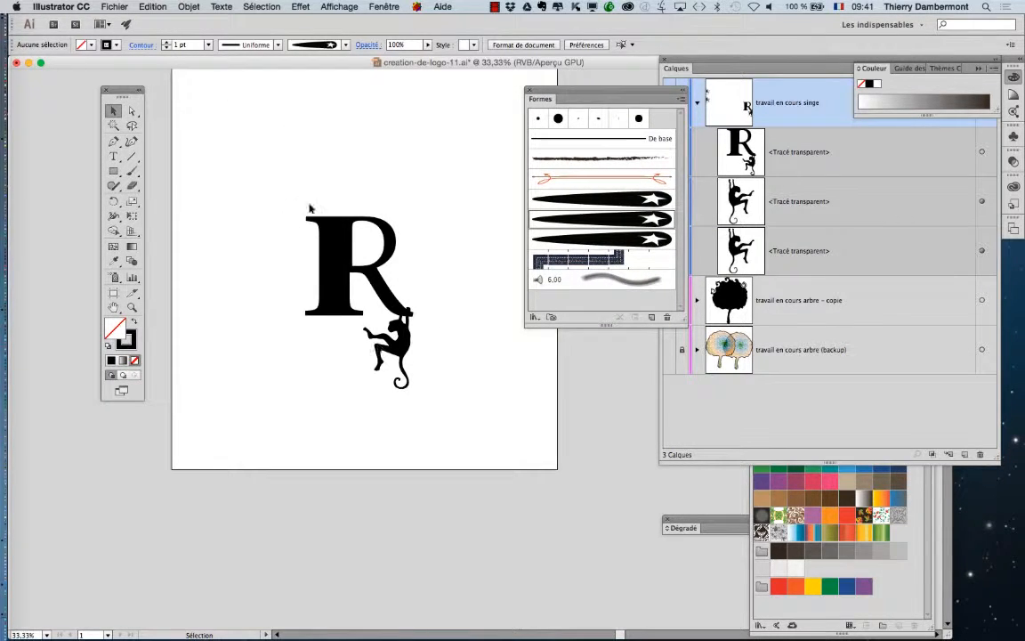
{"action": "left_click_drag", "start_coordinate": [338, 216], "coordinate": [271, 189]}
{"action": "left_click", "coordinate": [132, 171]}
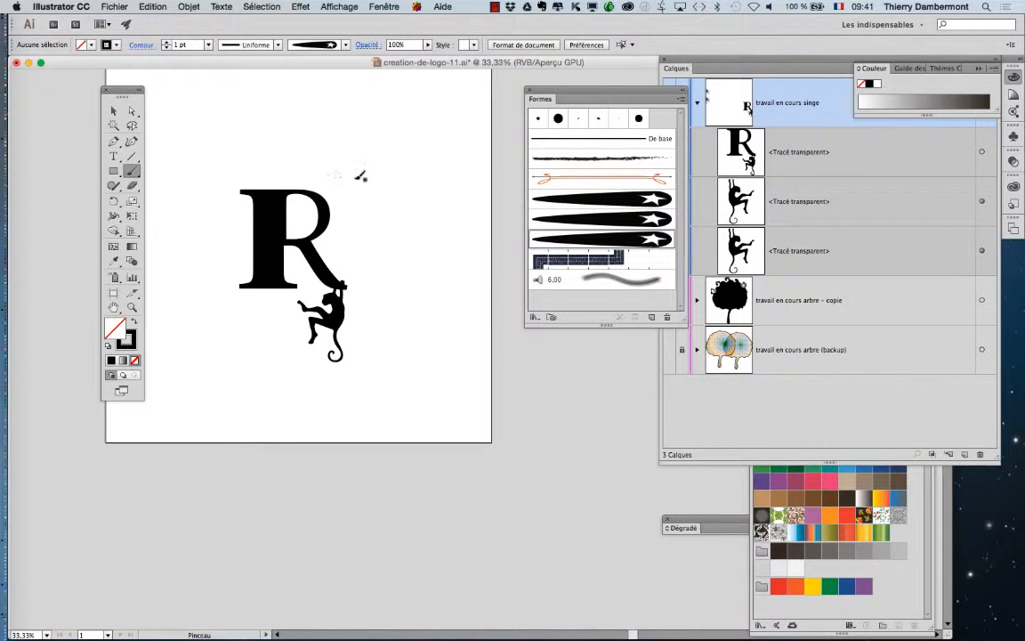
{"action": "mouse_move", "coordinate": [355, 181]}
{"action": "left_mouse_down"}
{"action": "mouse_move", "coordinate": [388, 301]}
{"action": "mouse_move", "coordinate": [359, 331]}
{"action": "left_mouse_up"}
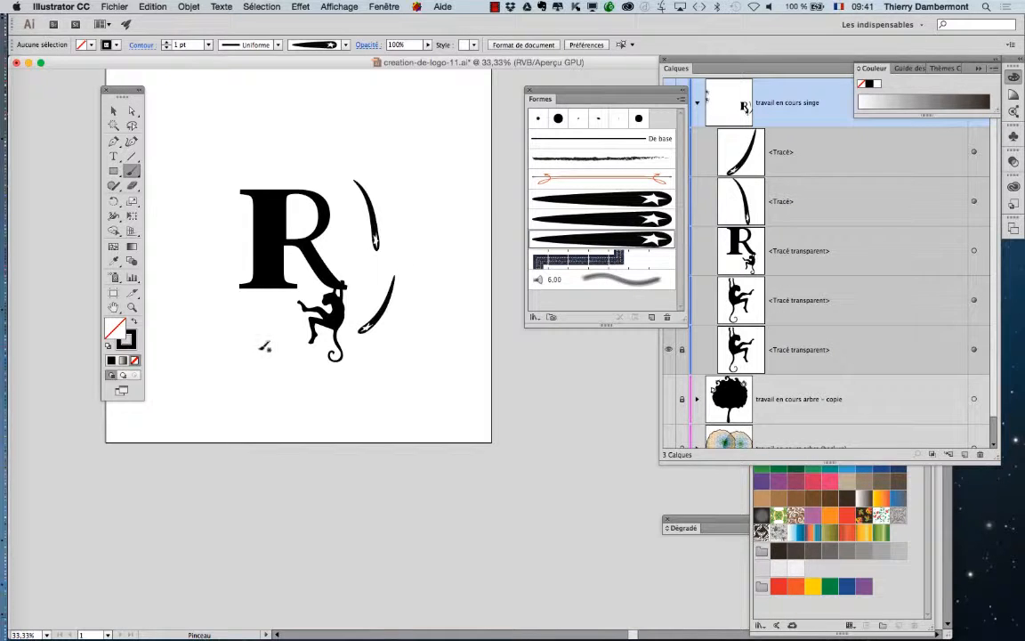
{"action": "left_click_drag", "start_coordinate": [208, 292], "coordinate": [203, 297]}
{"action": "left_click_drag", "start_coordinate": [185, 227], "coordinate": [234, 140]}
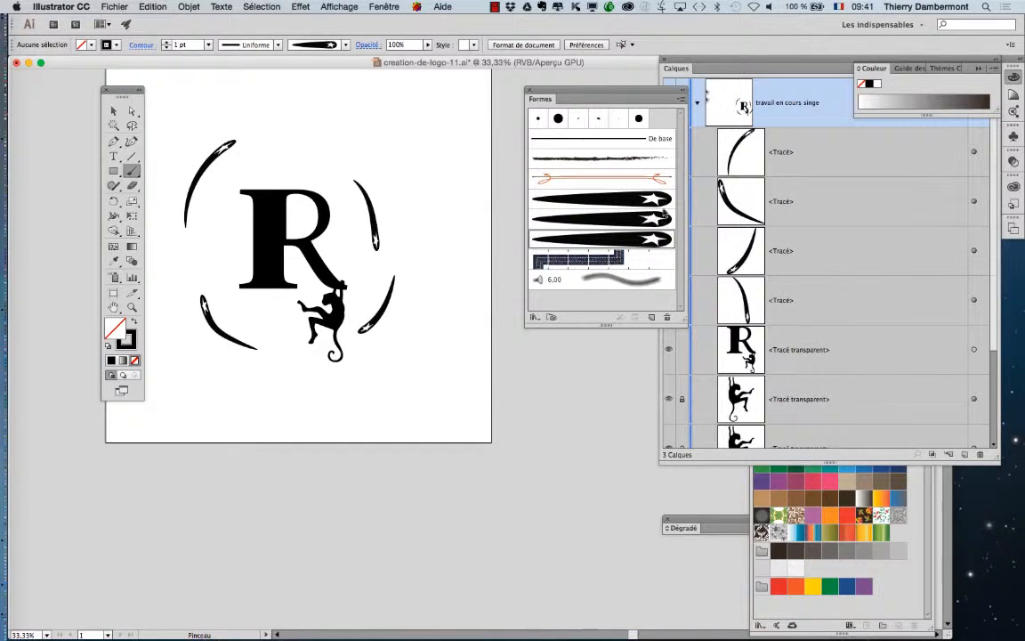
Paint three medium strokes with the 89pc star brush outside the thin ones: above, right of and below-left of the R.
{"action": "left_click", "coordinate": [660, 221]}
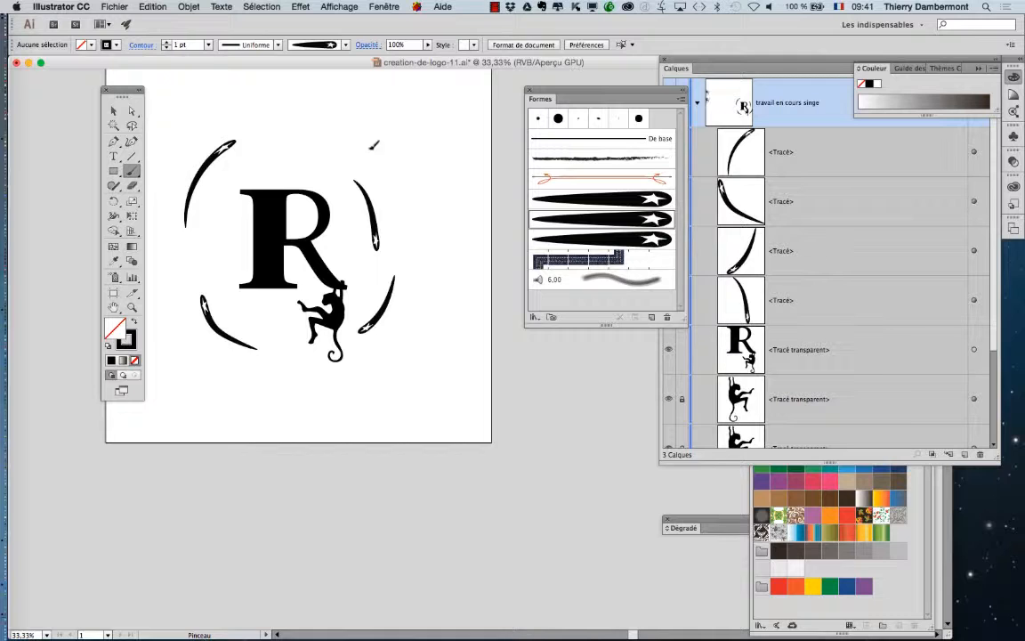
{"action": "mouse_move", "coordinate": [373, 145]}
{"action": "left_mouse_down"}
{"action": "mouse_move", "coordinate": [393, 165]}
{"action": "mouse_move", "coordinate": [420, 278]}
{"action": "left_mouse_up"}
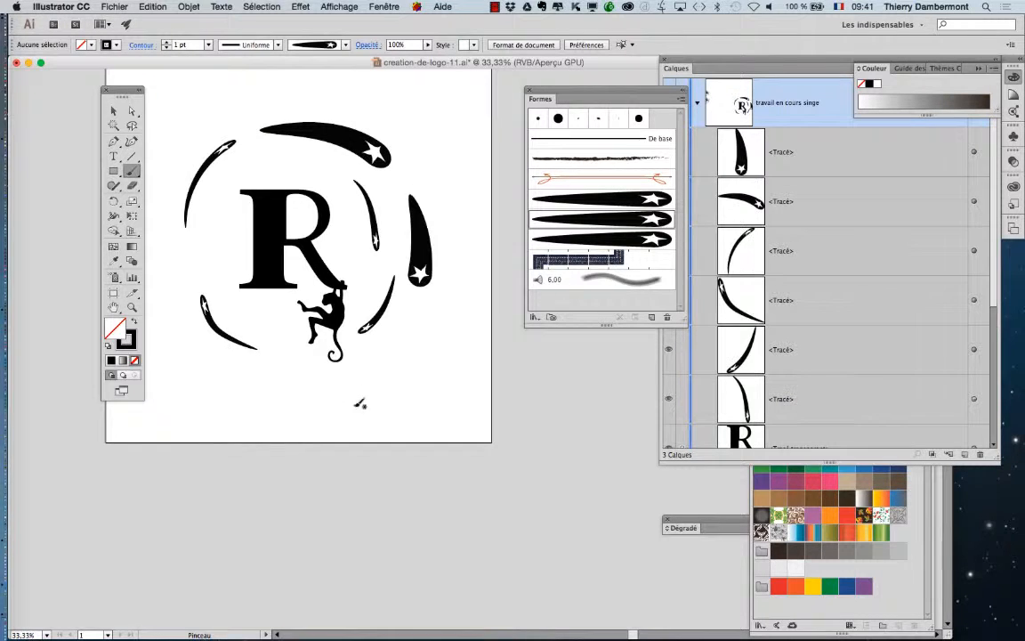
{"action": "left_click_drag", "start_coordinate": [195, 328], "coordinate": [192, 331]}
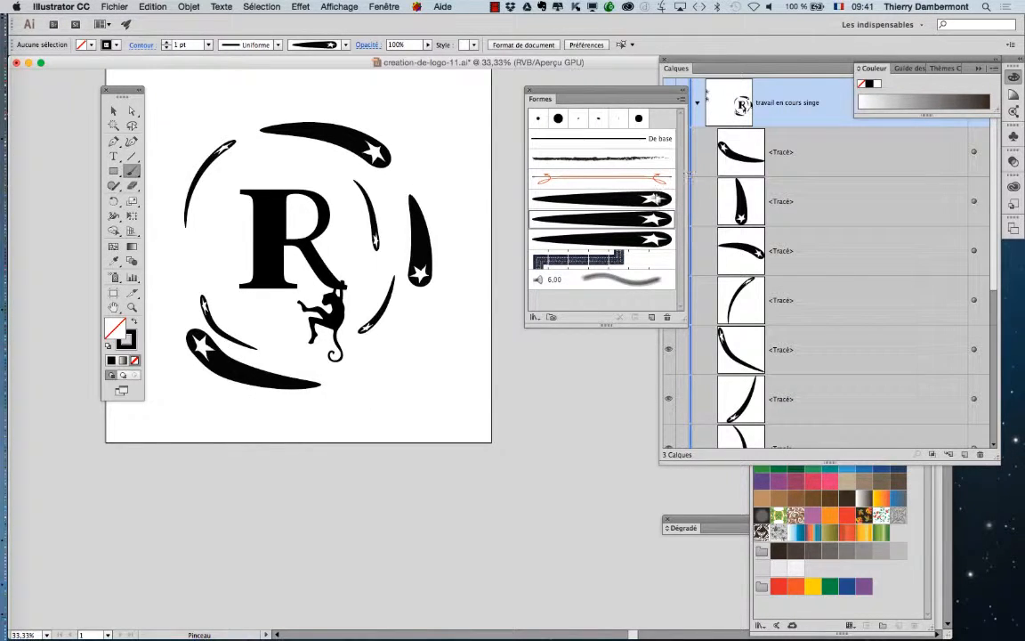
Paint three wide outer strokes with the 154pc star brush above, right and left of the logo, moving the toolbox off the artwork.
{"action": "mouse_move", "coordinate": [259, 97]}
{"action": "left_mouse_down"}
{"action": "mouse_move", "coordinate": [340, 95]}
{"action": "mouse_move", "coordinate": [369, 100]}
{"action": "left_mouse_up"}
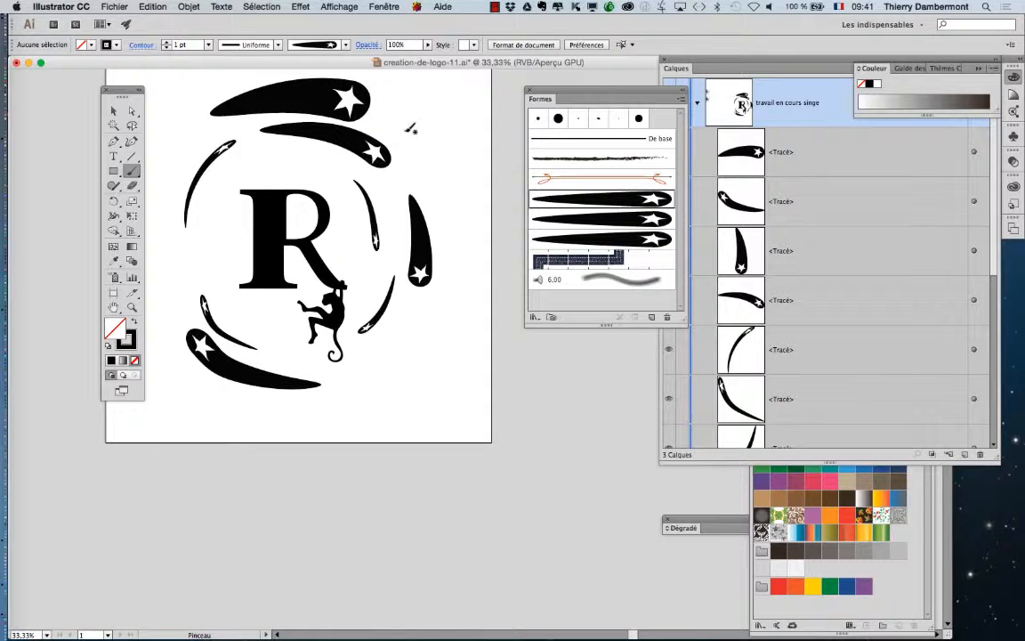
{"action": "left_click_drag", "start_coordinate": [454, 203], "coordinate": [456, 207]}
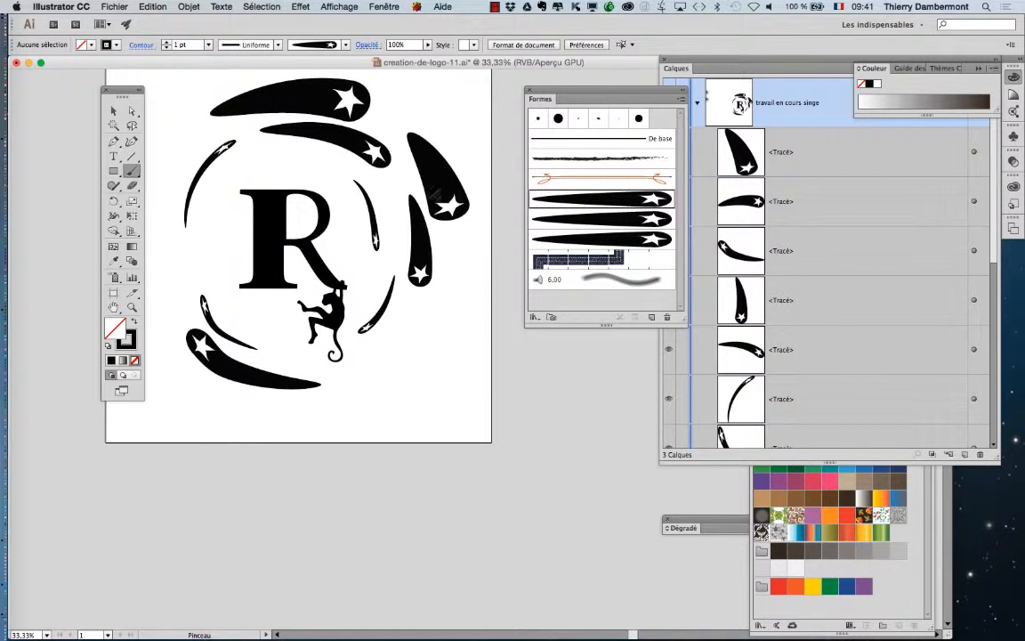
{"action": "left_click_drag", "start_coordinate": [161, 211], "coordinate": [158, 140]}
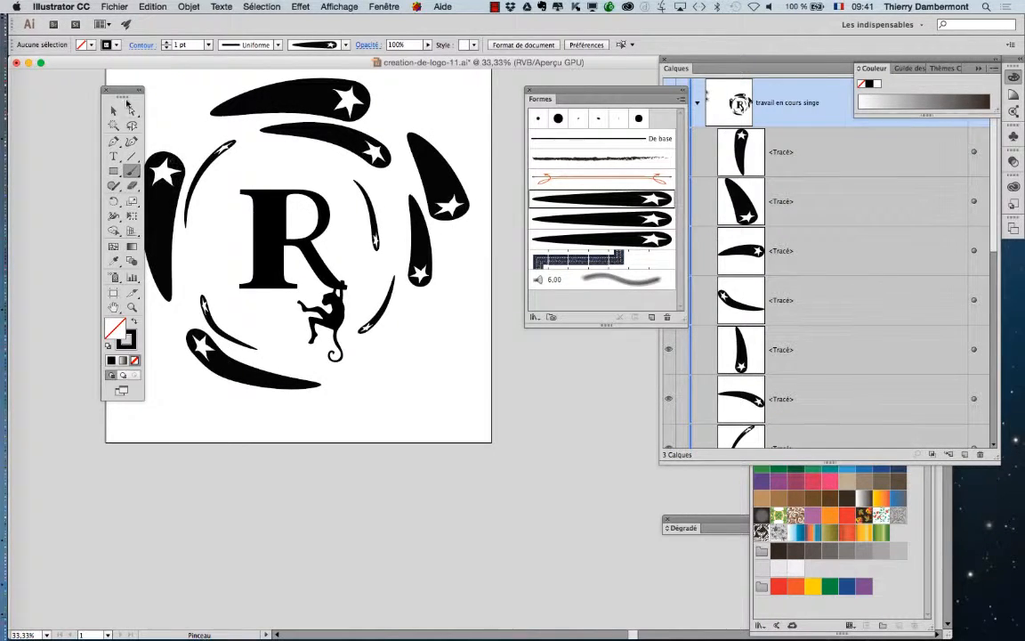
{"action": "left_click_drag", "start_coordinate": [116, 89], "coordinate": [73, 73]}
{"action": "left_click", "coordinate": [69, 94]}
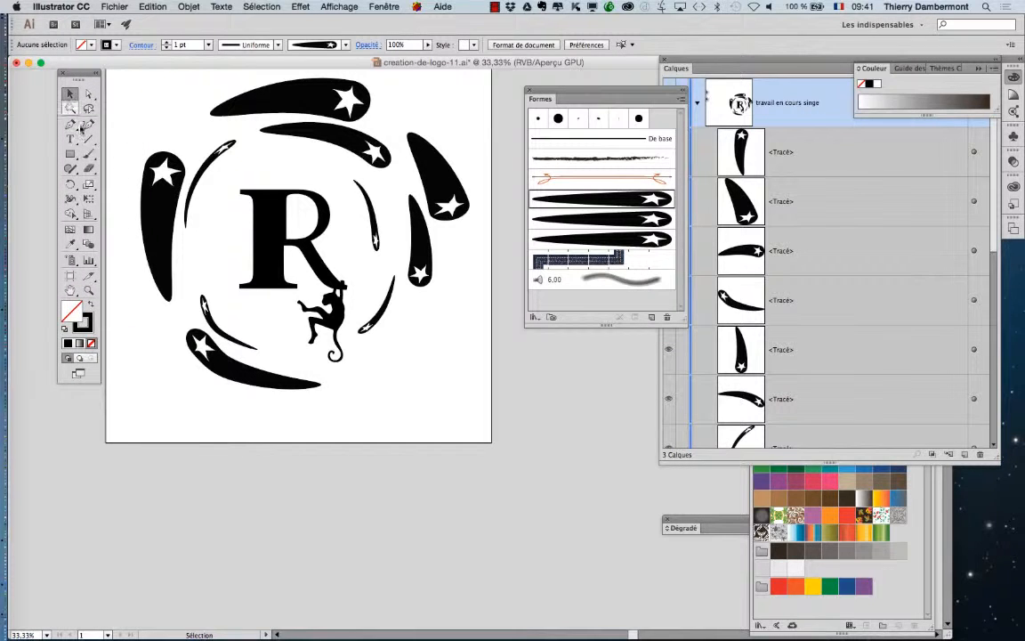
Save a new version of the document as creation-de-logo-12.ai in the B1A1 cours 3 (9) folder, with the Illustrator CC options.
{"action": "left_click", "coordinate": [114, 7]}
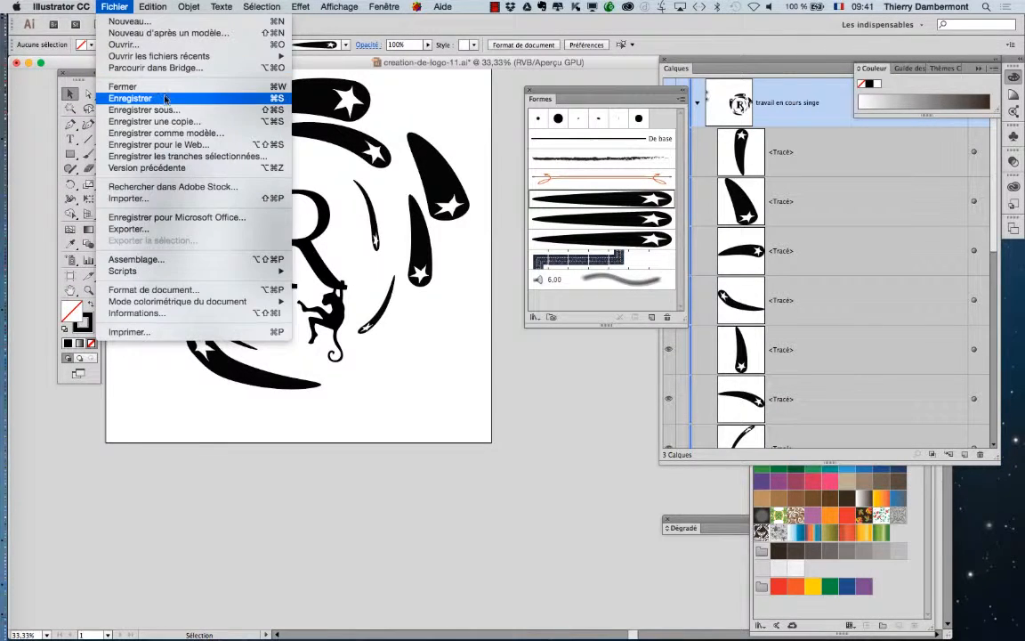
{"action": "left_click", "coordinate": [163, 112]}
{"action": "left_click", "coordinate": [538, 102]}
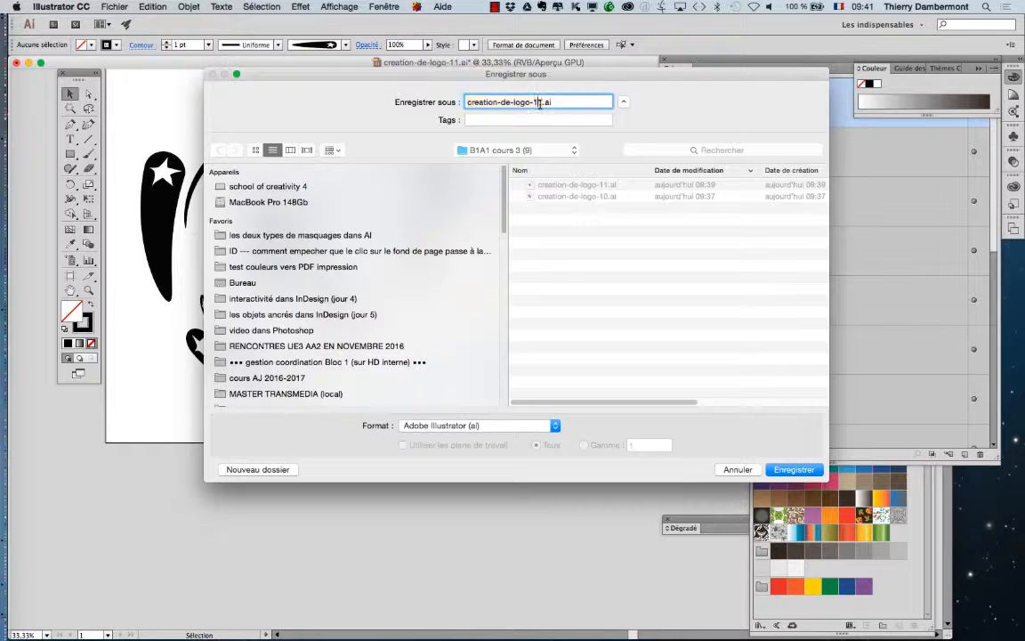
{"action": "key", "text": "Return"}
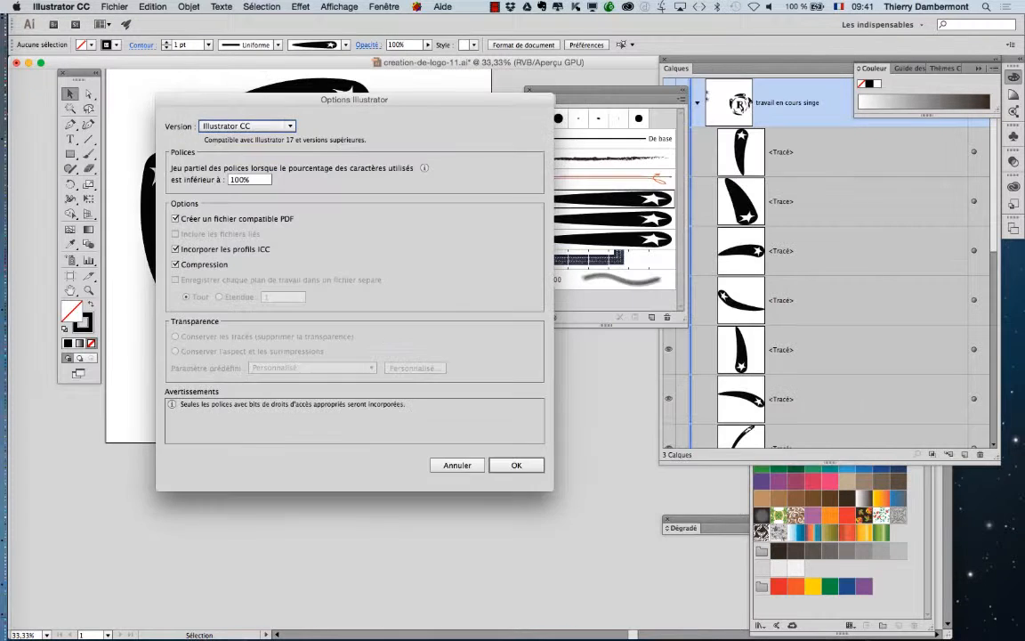
{"action": "left_click", "coordinate": [530, 465]}
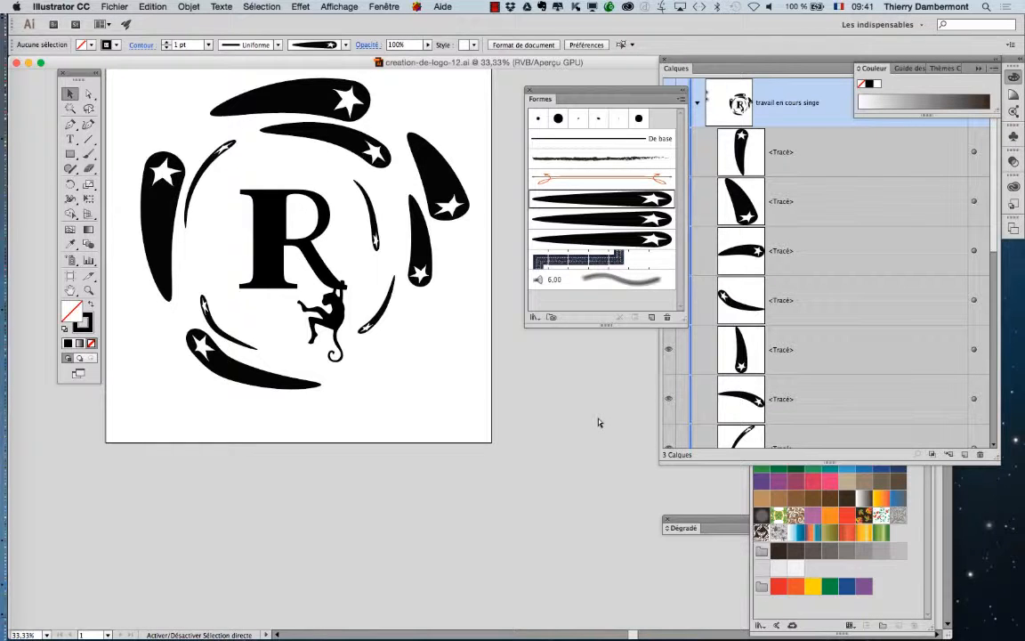
Inspect the paths behind several star strokes in outline (Tracés) mode and return to Aperçu GPU with nothing selected.
{"action": "left_click", "coordinate": [326, 5]}
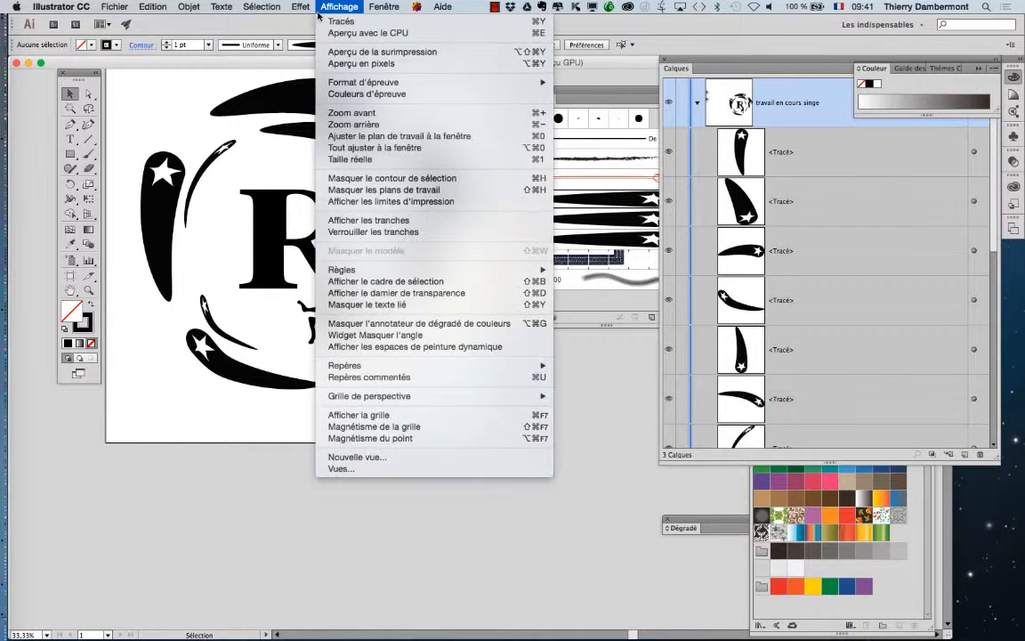
{"action": "left_click", "coordinate": [325, 21]}
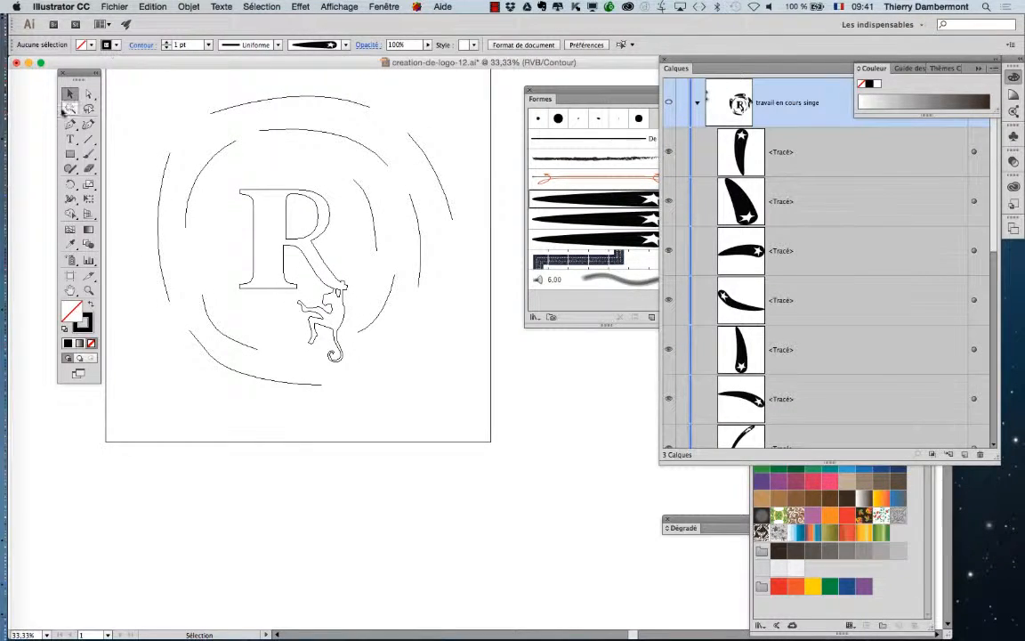
{"action": "left_click", "coordinate": [235, 374]}
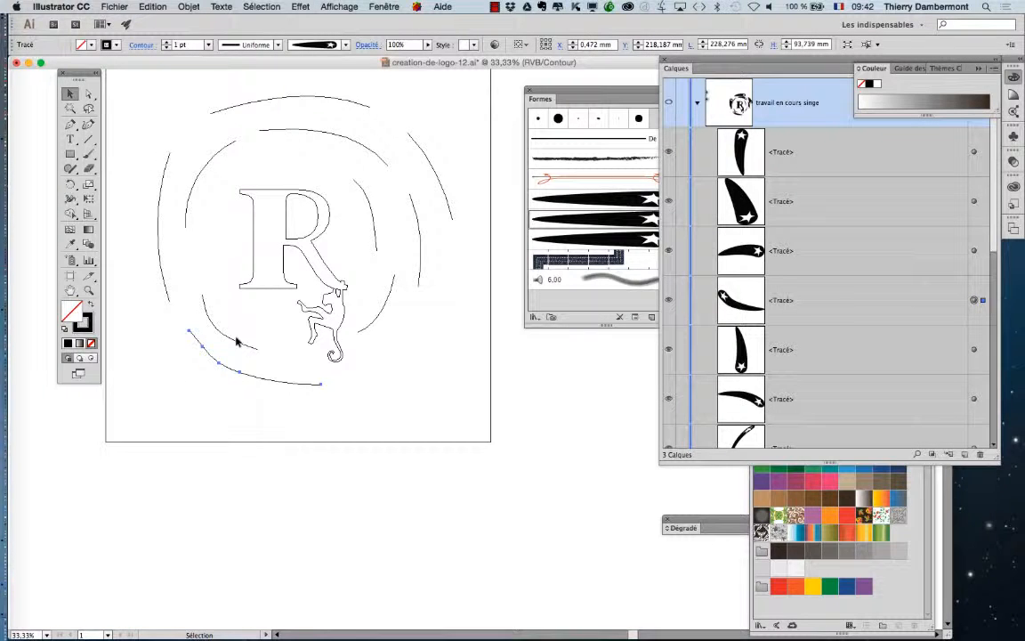
{"action": "left_click", "coordinate": [237, 344]}
{"action": "left_click", "coordinate": [164, 248]}
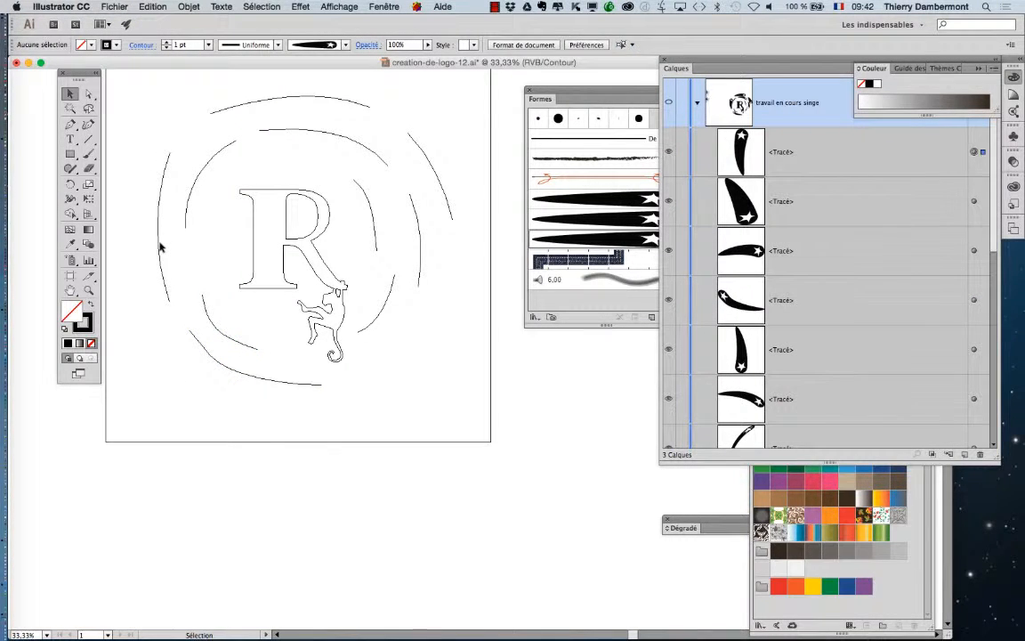
{"action": "left_click", "coordinate": [204, 184]}
{"action": "left_click", "coordinate": [316, 135]}
{"action": "left_click", "coordinate": [345, 148]}
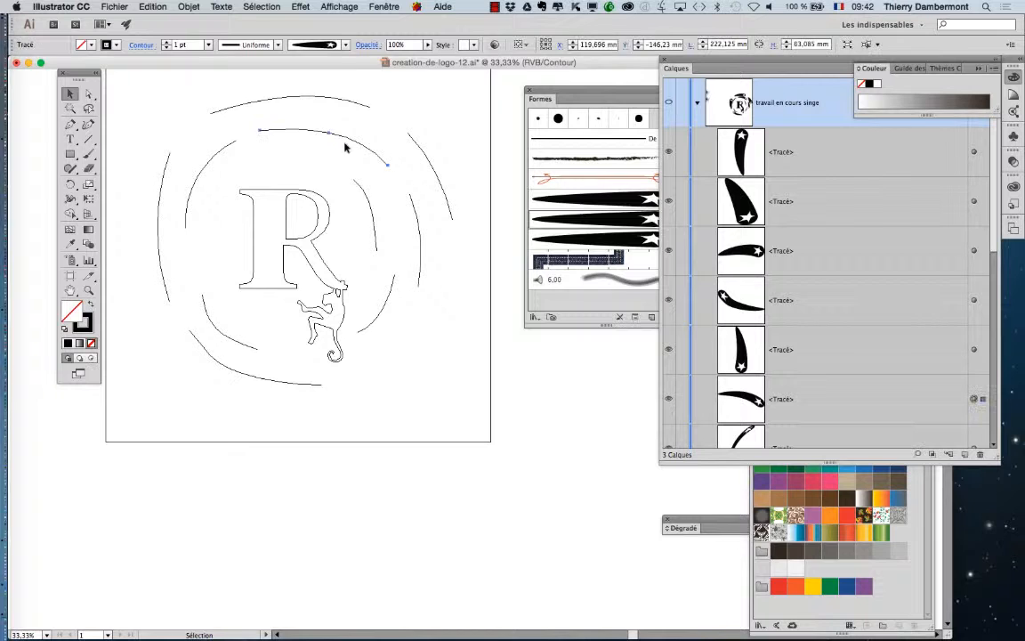
{"action": "left_click", "coordinate": [381, 6]}
{"action": "left_click", "coordinate": [344, 28]}
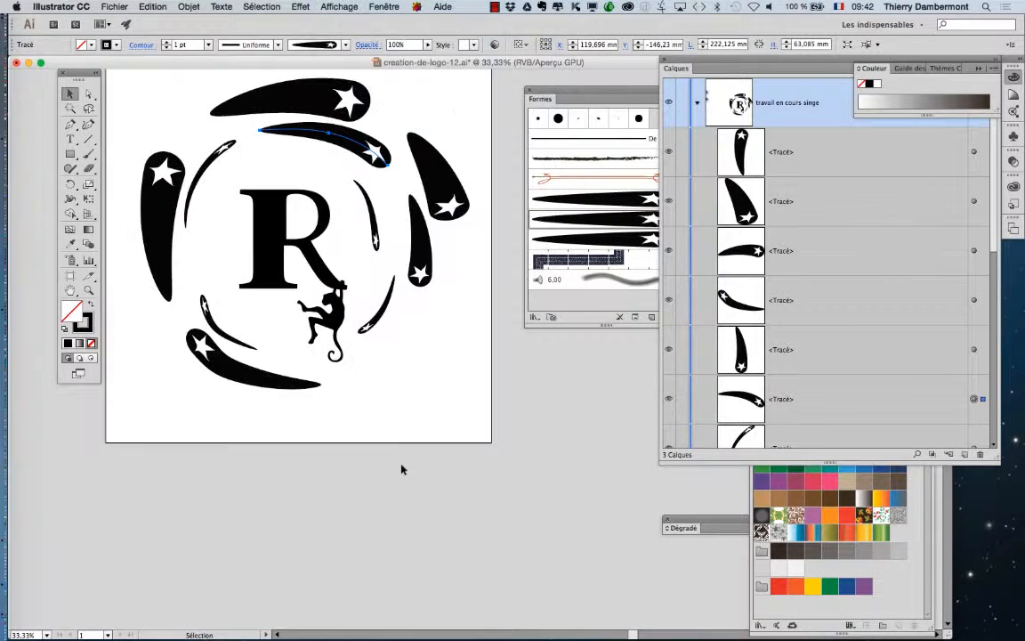
{"action": "left_click", "coordinate": [420, 416]}
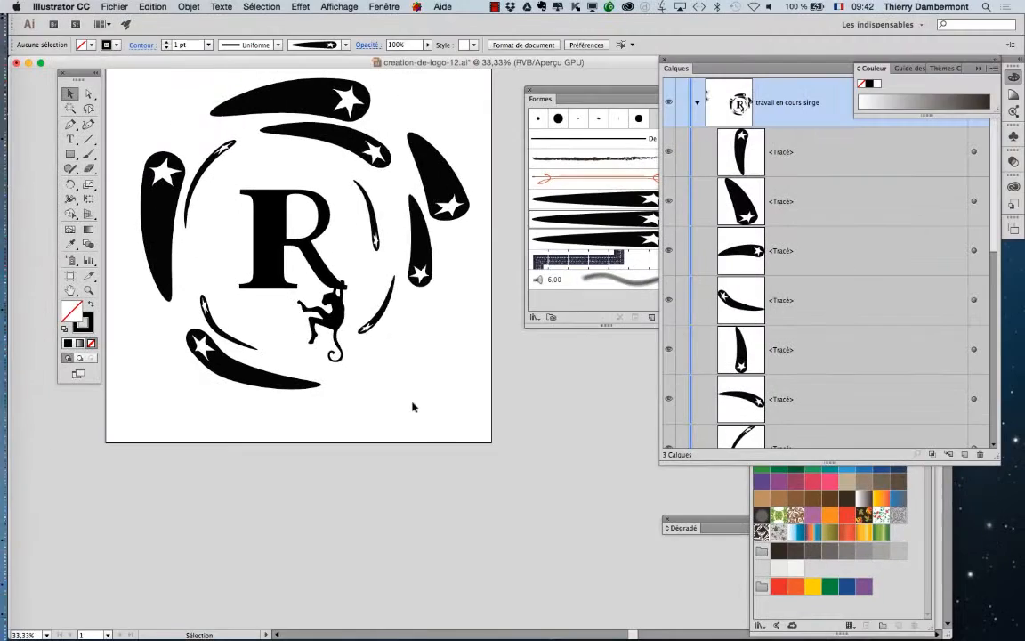
Set the fixed width of the 154pc star brush to 95% and apply the change to the existing strokes.
{"action": "left_click_drag", "start_coordinate": [715, 59], "coordinate": [774, 79]}
{"action": "mouse_move", "coordinate": [570, 100]}
{"action": "left_mouse_down"}
{"action": "mouse_move", "coordinate": [536, 100]}
{"action": "mouse_move", "coordinate": [554, 112]}
{"action": "left_mouse_up"}
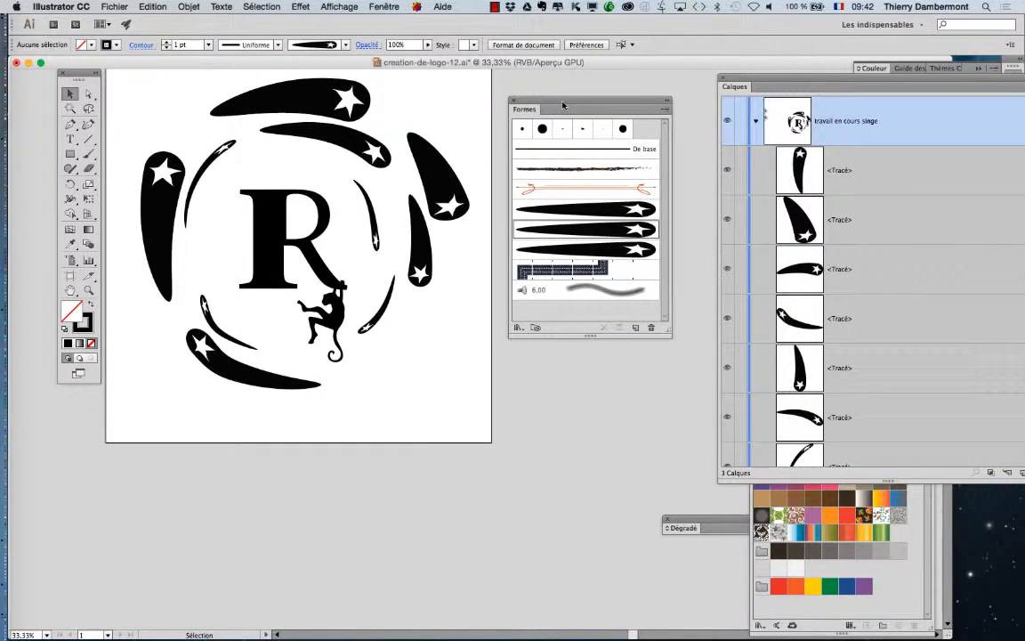
{"action": "left_click", "coordinate": [584, 214]}
{"action": "double_click", "coordinate": [584, 214]}
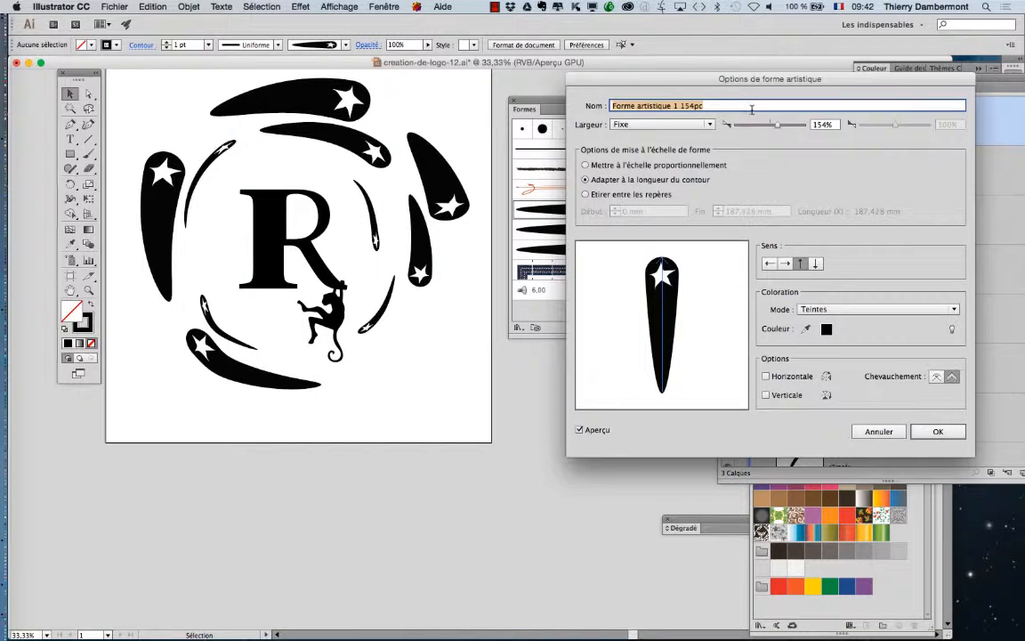
{"action": "left_click_drag", "start_coordinate": [778, 130], "coordinate": [768, 126]}
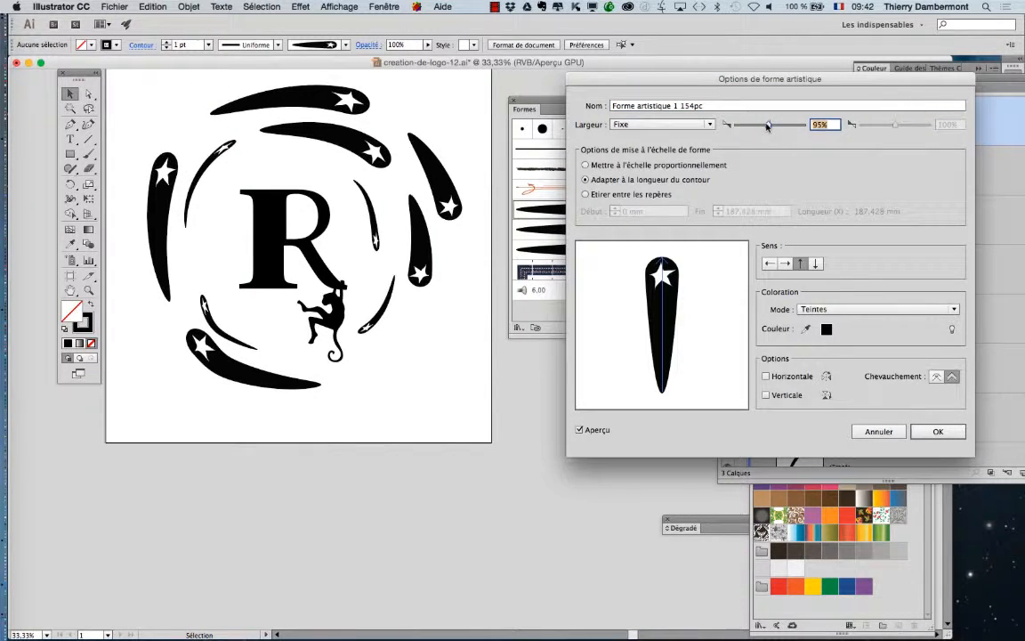
{"action": "left_click", "coordinate": [937, 431]}
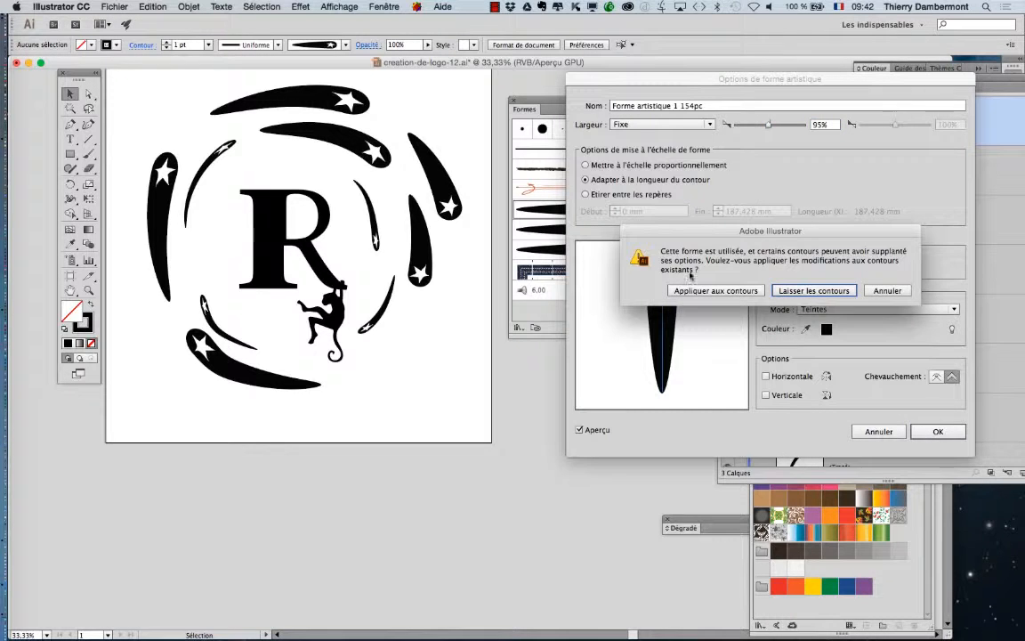
{"action": "left_click", "coordinate": [739, 290]}
Set the fixed width of the 89pc star brush to 58% and apply the change to the existing strokes.
{"action": "double_click", "coordinate": [549, 214]}
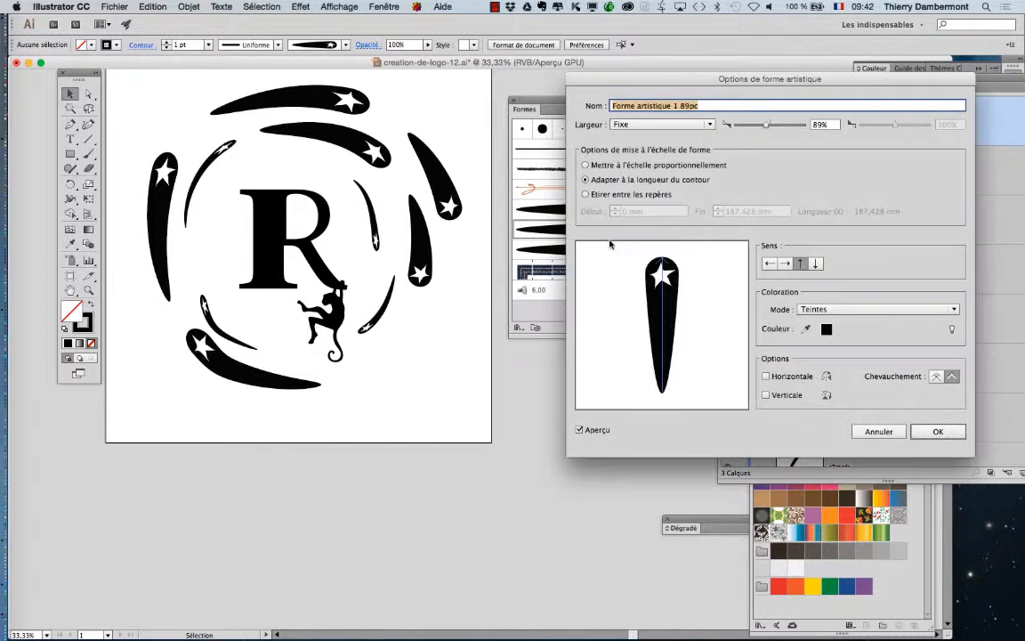
{"action": "mouse_move", "coordinate": [762, 131]}
{"action": "left_mouse_down"}
{"action": "mouse_move", "coordinate": [737, 127]}
{"action": "mouse_move", "coordinate": [758, 128]}
{"action": "left_mouse_up"}
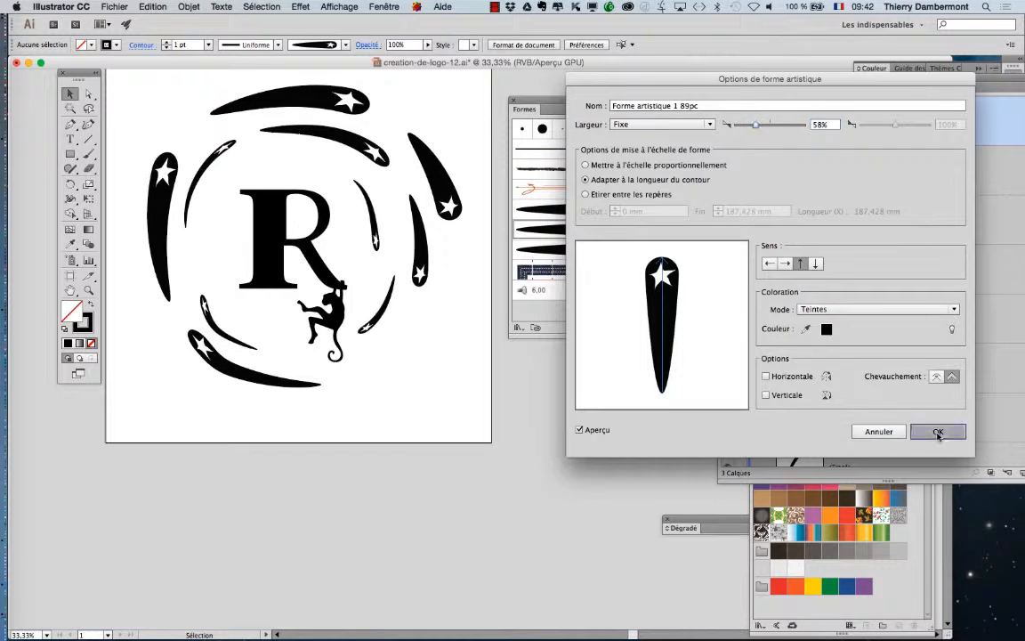
{"action": "left_click", "coordinate": [938, 431]}
{"action": "left_click", "coordinate": [713, 291]}
Set the fixed width of the 25pc star brush to 50% and apply the change to the existing strokes.
{"action": "double_click", "coordinate": [651, 248]}
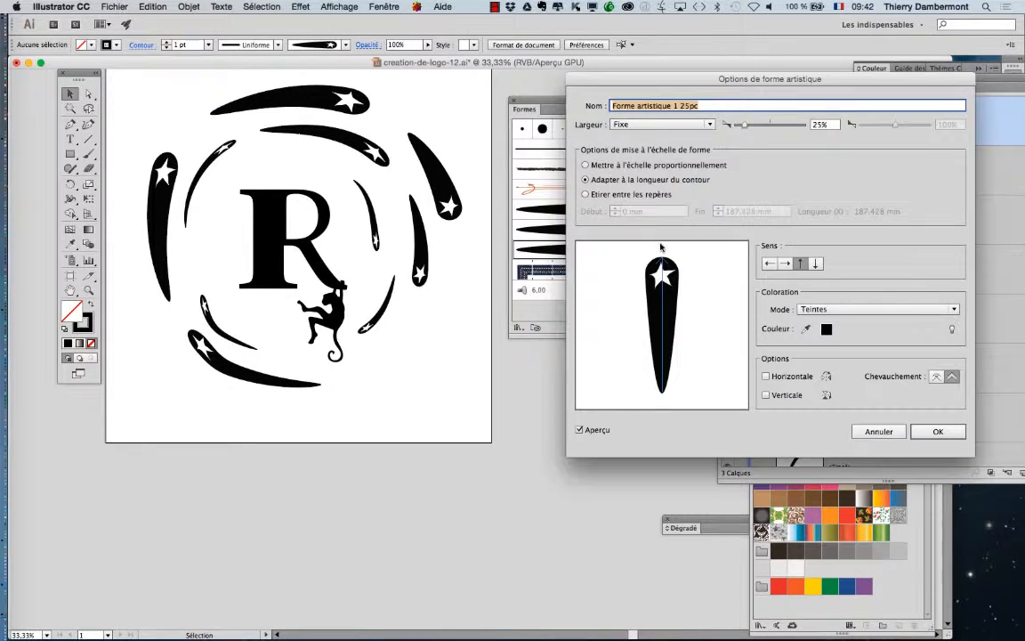
{"action": "left_click_drag", "start_coordinate": [745, 127], "coordinate": [753, 128]}
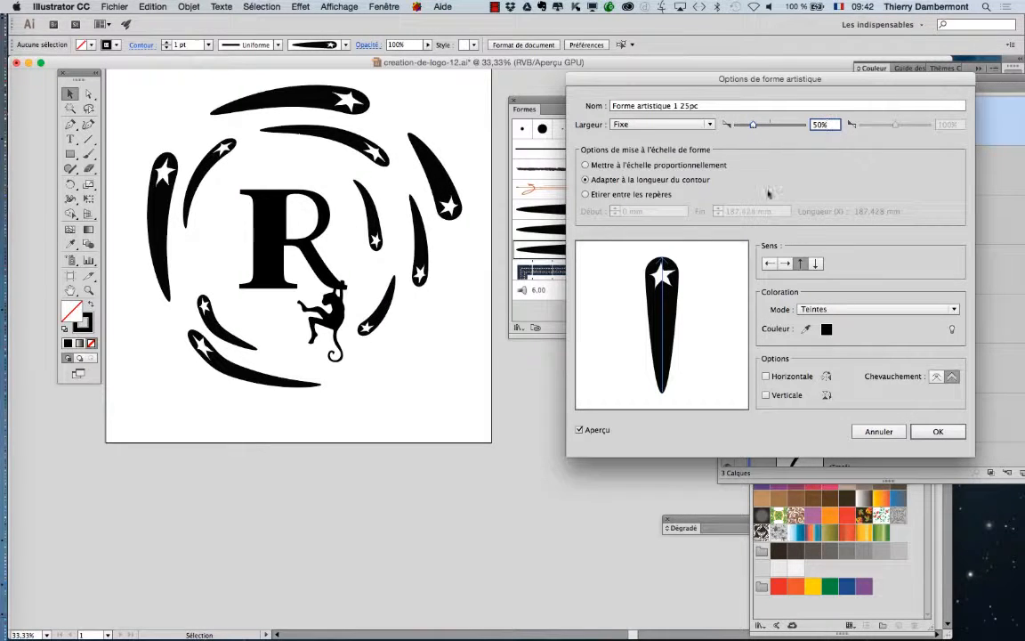
{"action": "left_click", "coordinate": [938, 430]}
{"action": "left_click", "coordinate": [739, 292]}
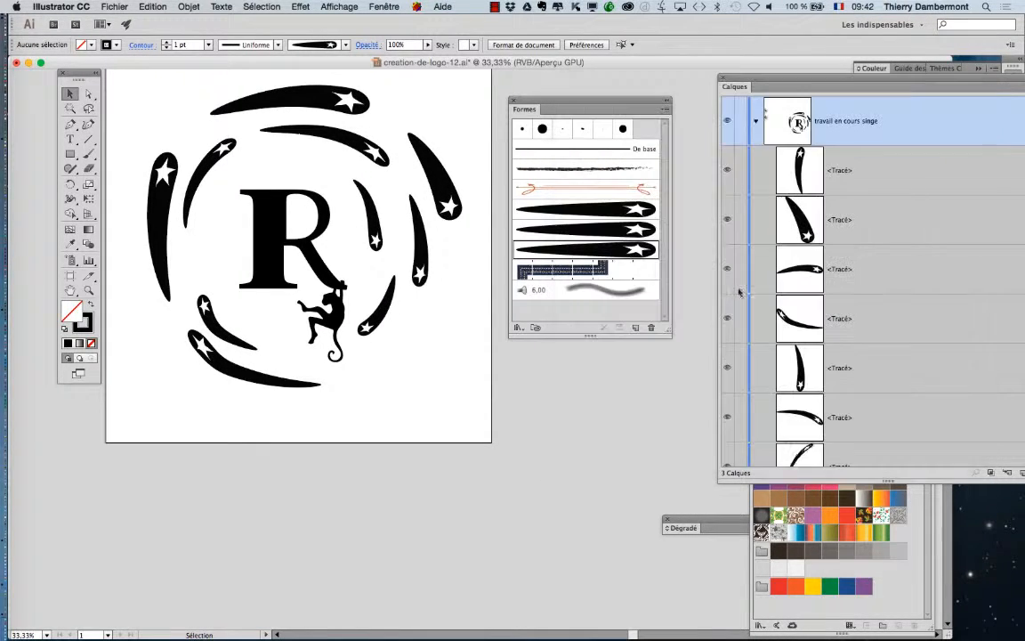
Display the Contour panel and move it below the star strokes.
{"action": "left_click", "coordinate": [383, 7]}
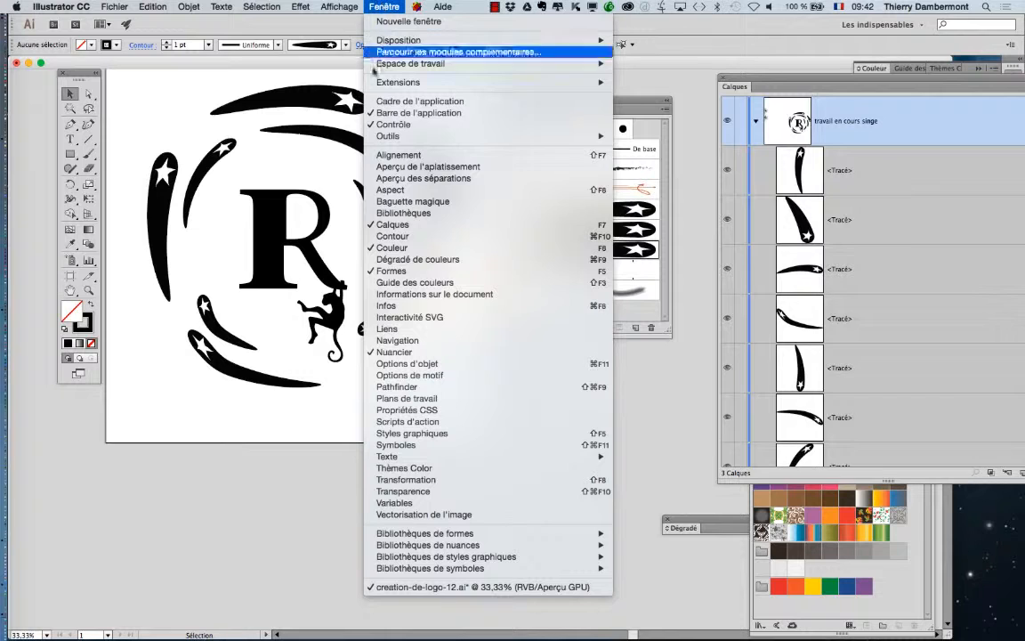
{"action": "left_click", "coordinate": [394, 236]}
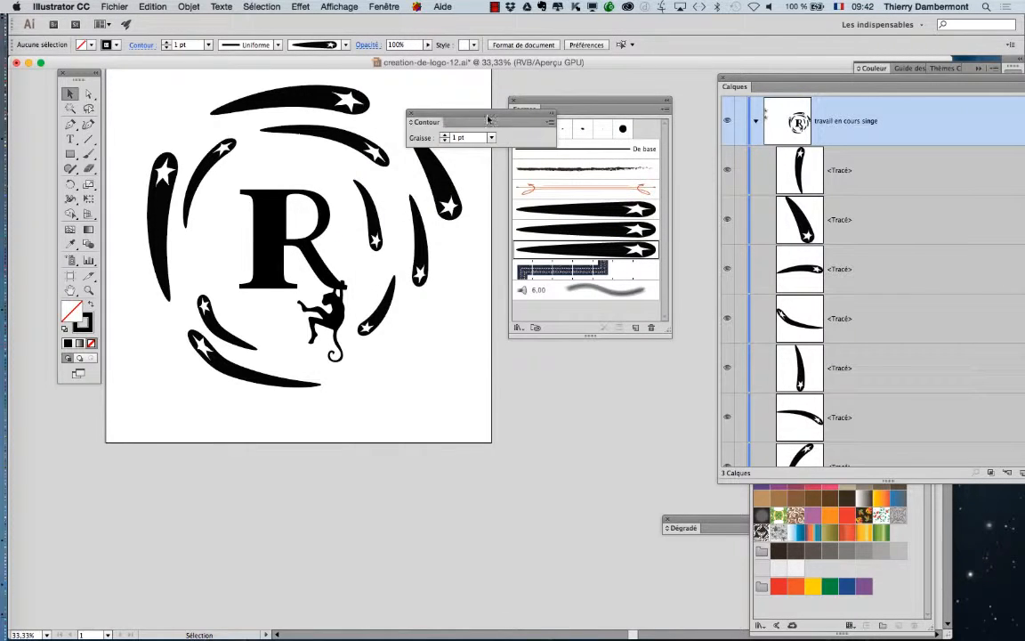
{"action": "left_click_drag", "start_coordinate": [488, 118], "coordinate": [469, 369]}
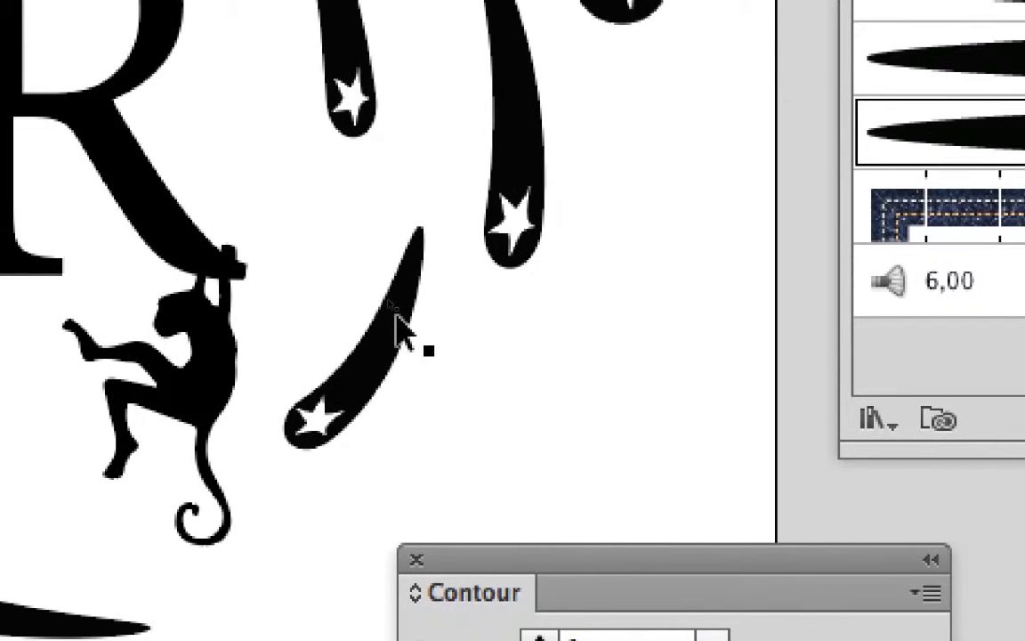
Check the stroke weight of several star strokes right of and above the logo, park the Contour panel below the artboard and clear the selection.
{"action": "left_click", "coordinate": [398, 329]}
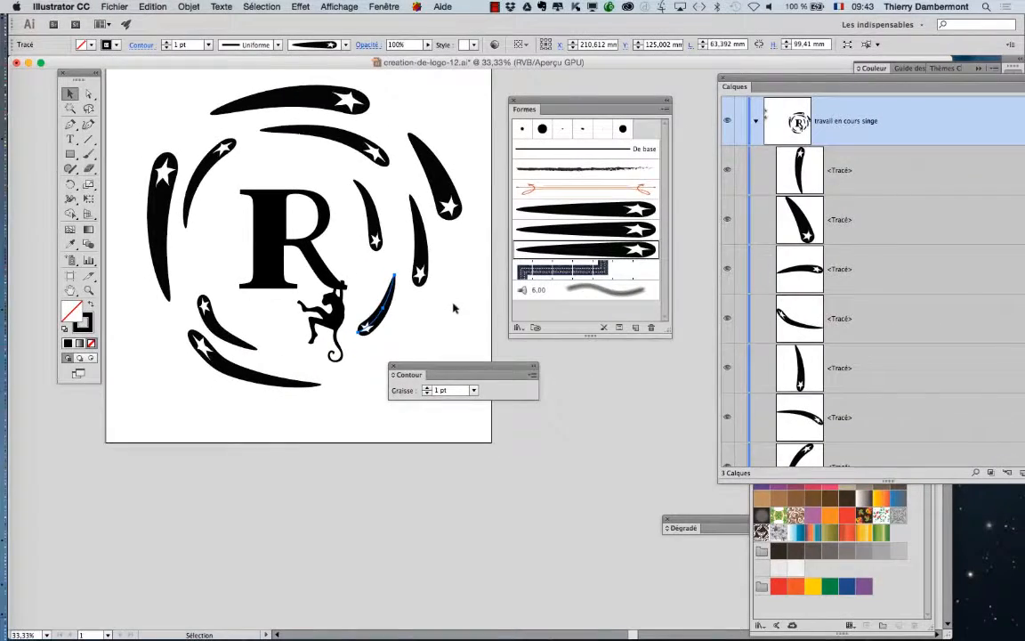
{"action": "left_click", "coordinate": [417, 236]}
{"action": "left_click", "coordinate": [431, 189]}
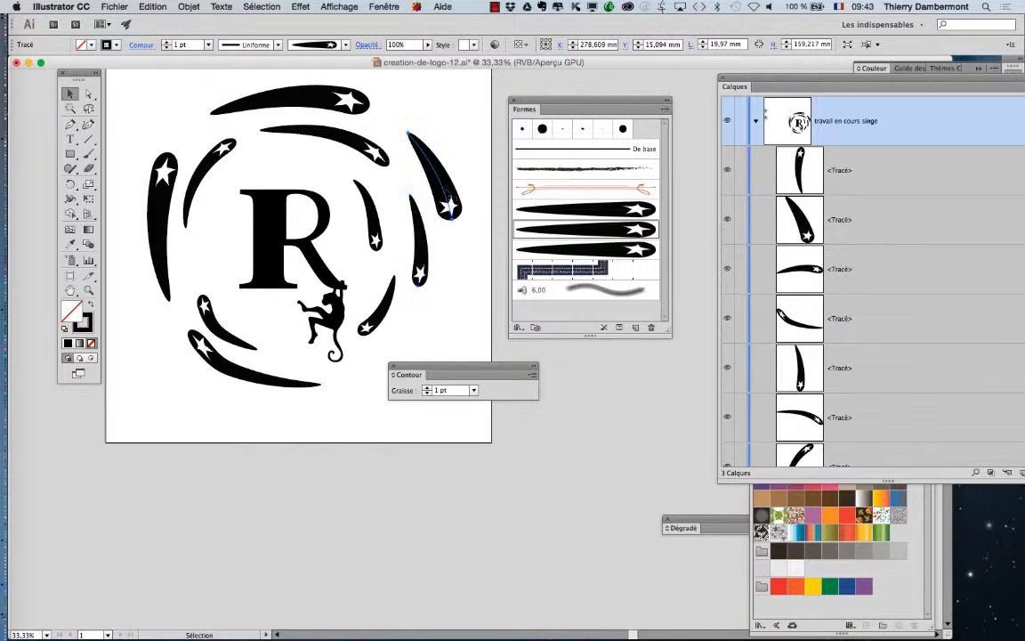
{"action": "left_click", "coordinate": [330, 134]}
{"action": "left_click", "coordinate": [306, 96]}
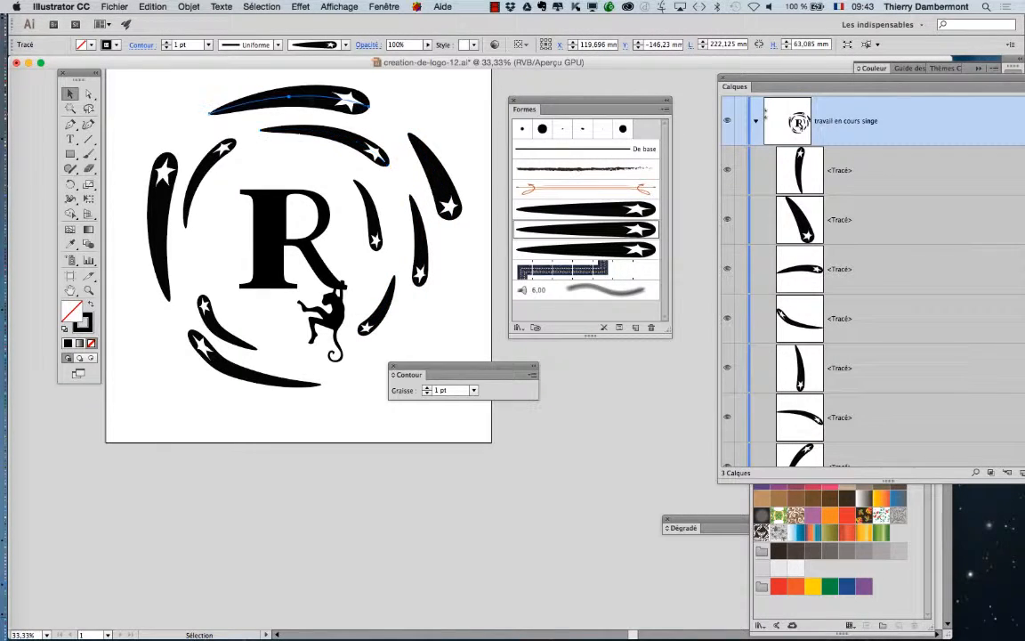
{"action": "left_click_drag", "start_coordinate": [474, 375], "coordinate": [347, 147]}
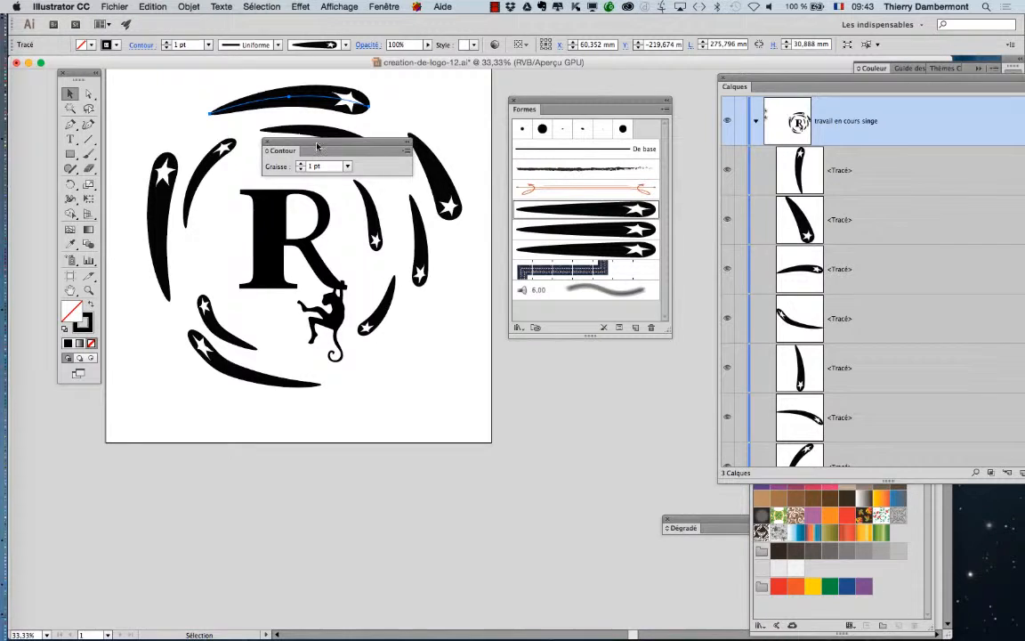
{"action": "left_click_drag", "start_coordinate": [317, 146], "coordinate": [154, 519]}
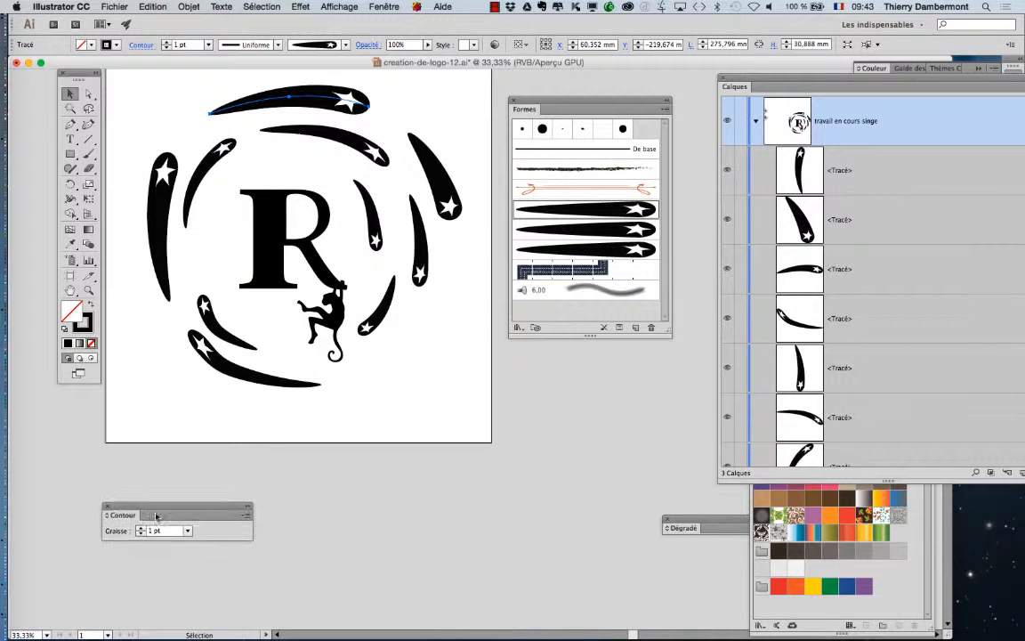
{"action": "left_click", "coordinate": [247, 412]}
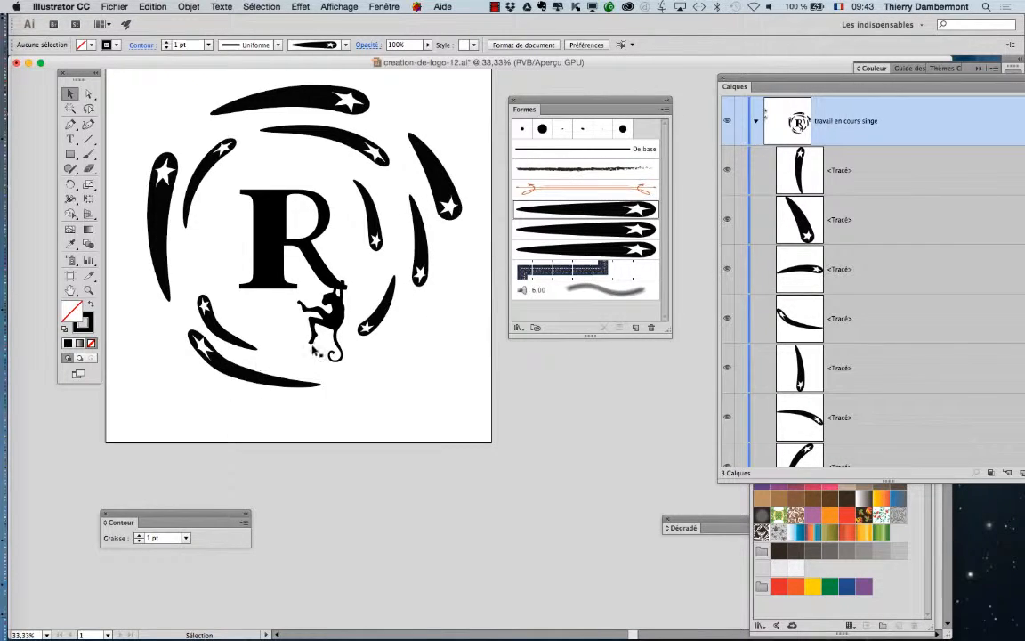
Try to simplify the two star strokes at the logo's lower left with 8% curve precision and a 98° angle threshold.
{"action": "scroll", "coordinate": [334, 298], "scroll_direction": "up", "scroll_amount": 2}
{"action": "left_click_drag", "start_coordinate": [257, 350], "coordinate": [425, 301]}
{"action": "scroll", "coordinate": [258, 331], "scroll_direction": "up", "scroll_amount": 1}
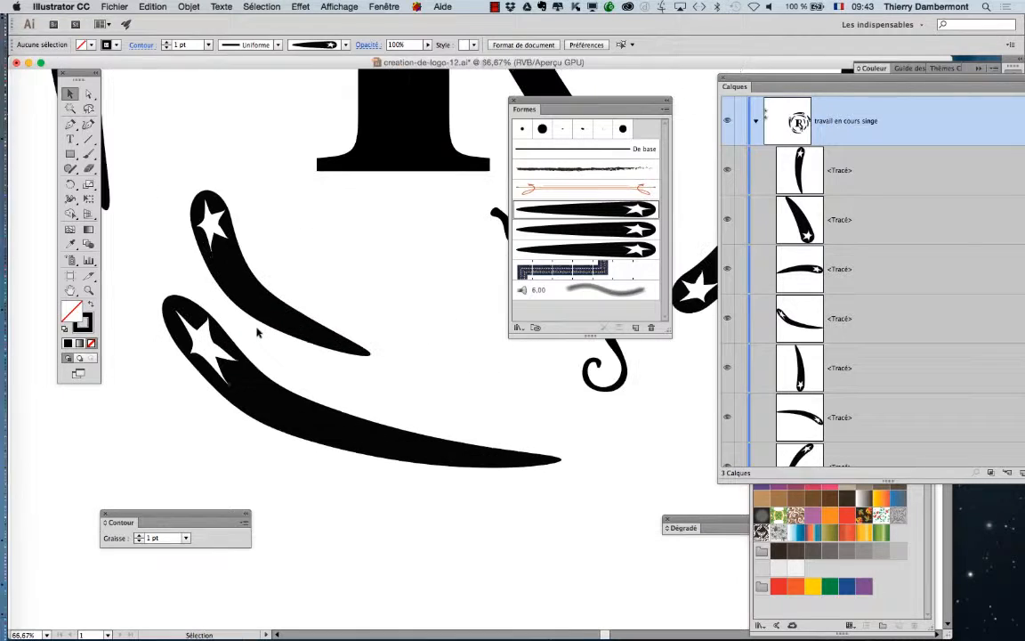
{"action": "left_click", "coordinate": [223, 275]}
{"action": "left_click_drag", "start_coordinate": [321, 270], "coordinate": [208, 434]}
{"action": "left_click", "coordinate": [190, 7]}
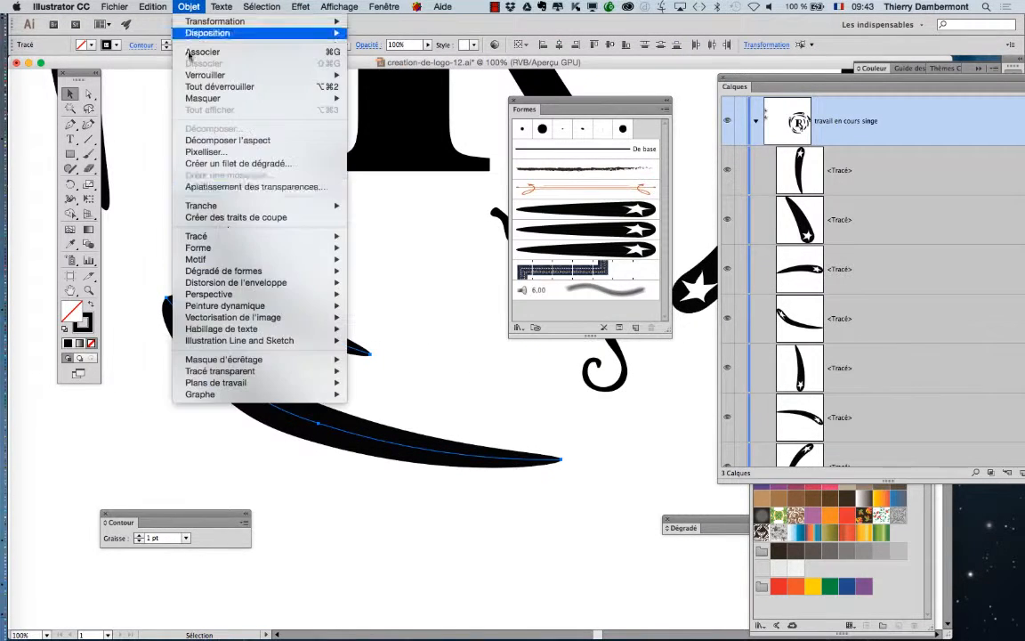
{"action": "mouse_move", "coordinate": [294, 236]}
{"action": "left_click", "coordinate": [461, 296]}
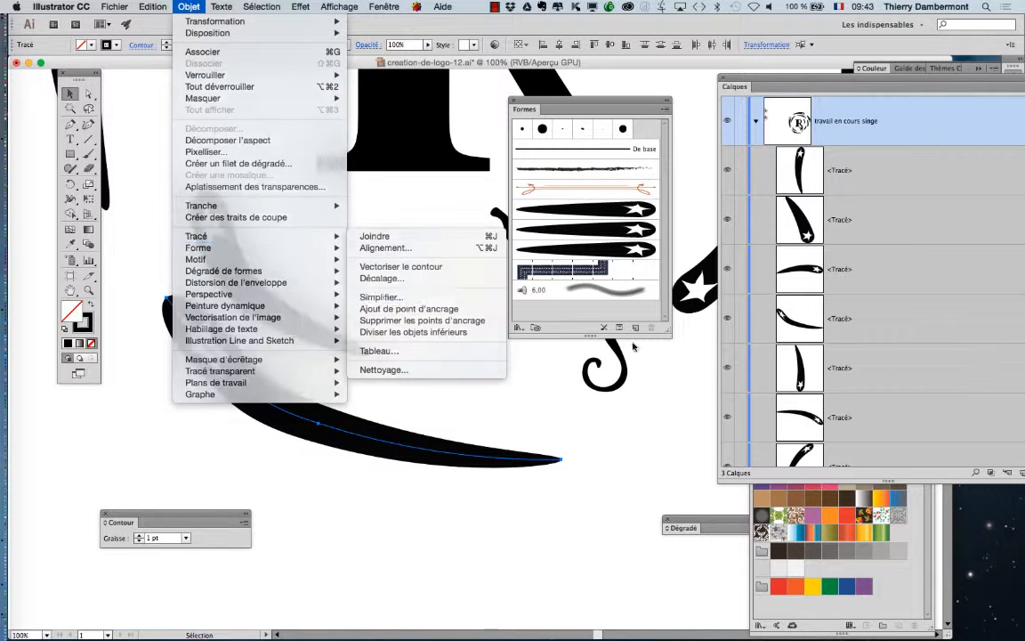
{"action": "left_click", "coordinate": [407, 389]}
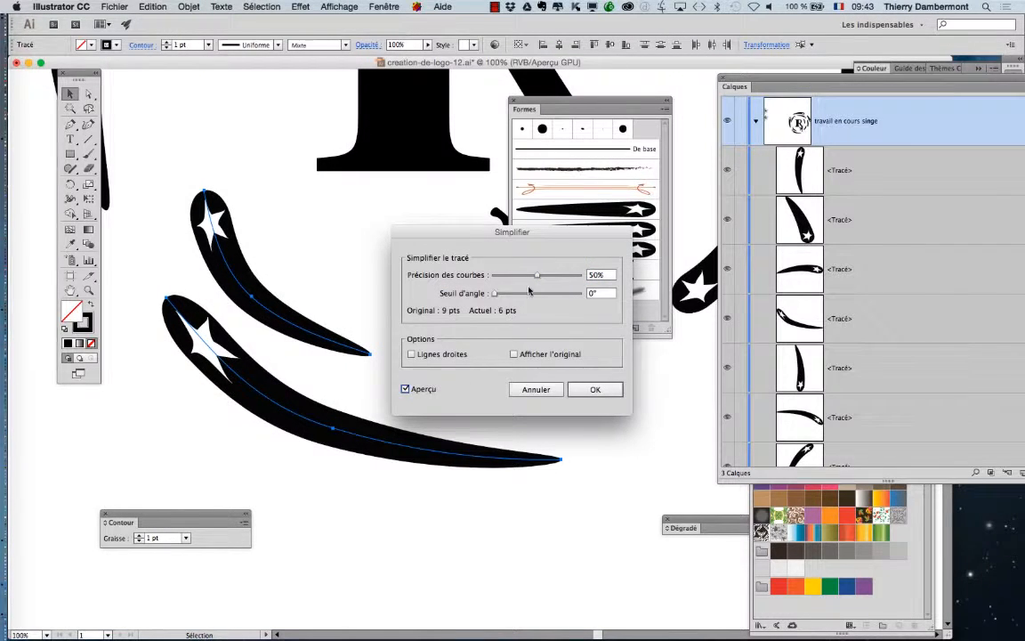
{"action": "left_click_drag", "start_coordinate": [536, 275], "coordinate": [497, 275]}
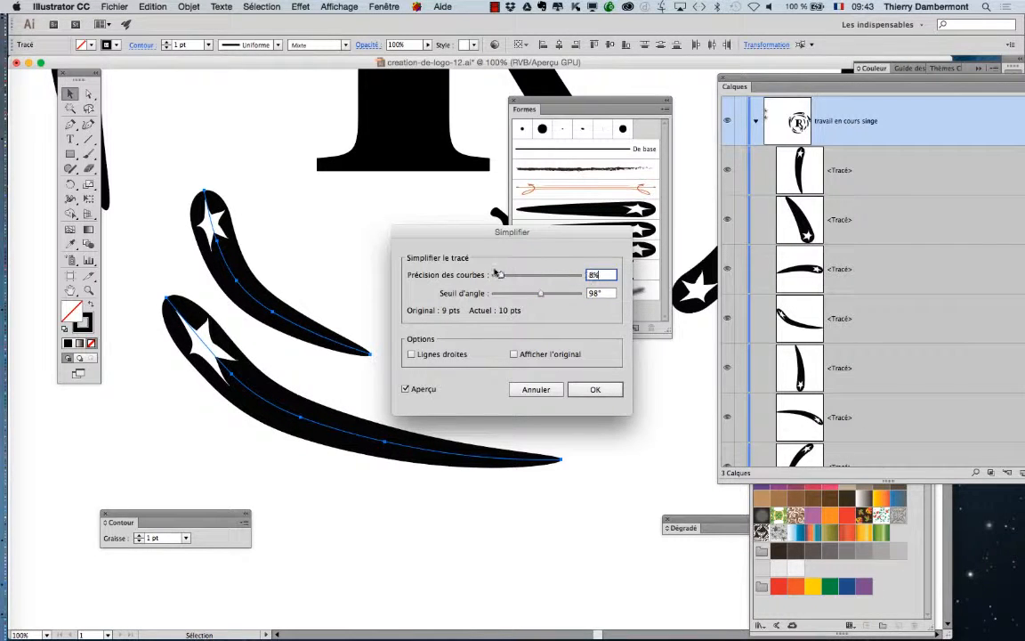
{"action": "left_click", "coordinate": [547, 392]}
{"action": "left_click", "coordinate": [430, 382]}
Delete a middle anchor point from the inner star stroke at the logo's lower left and lengthen its tail.
{"action": "left_click", "coordinate": [231, 270]}
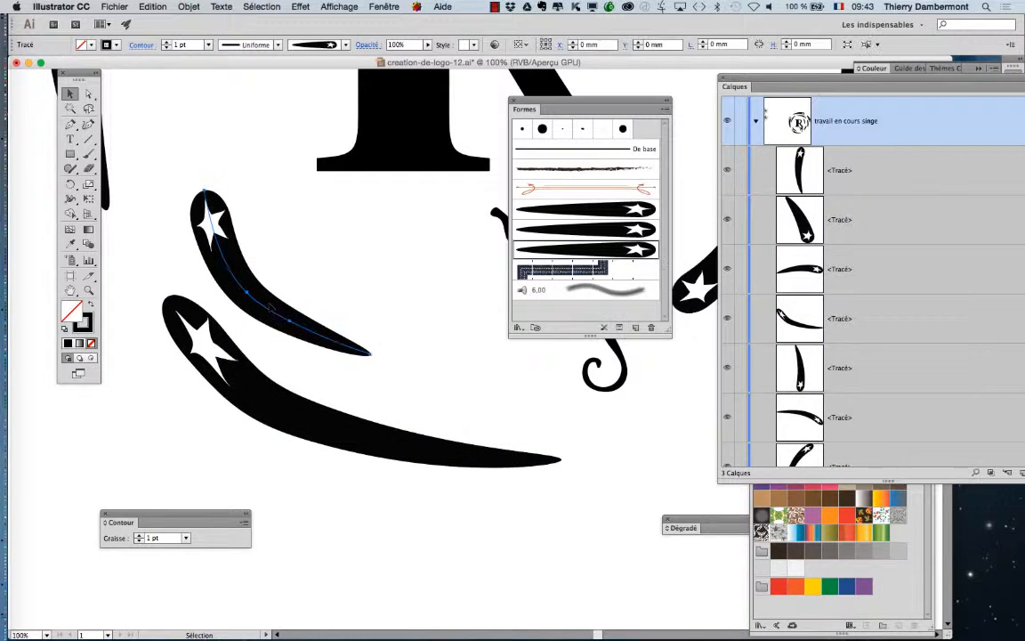
{"action": "left_click", "coordinate": [68, 124]}
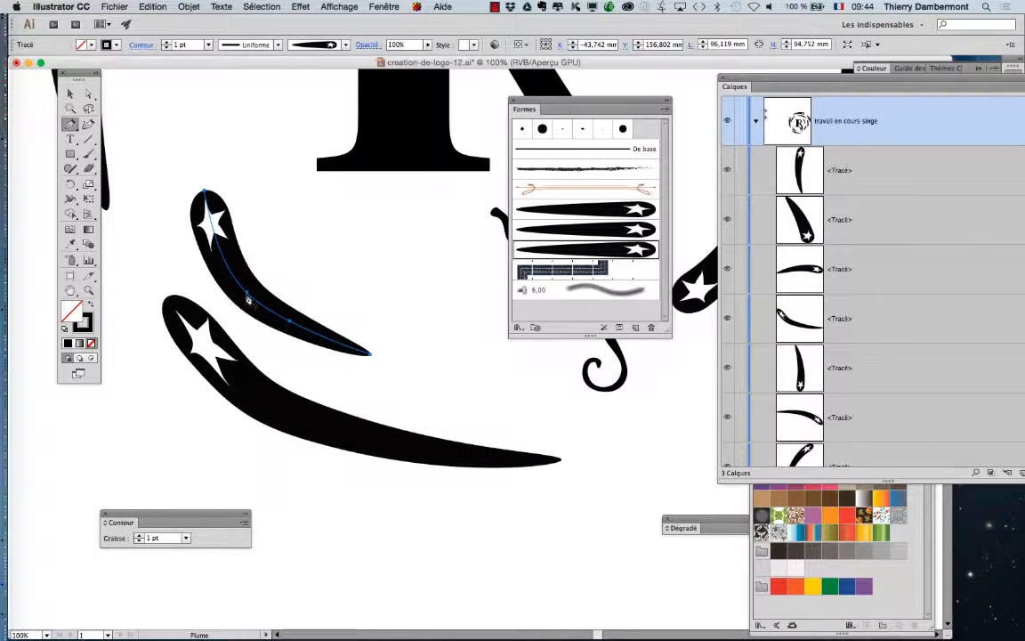
{"action": "left_click", "coordinate": [249, 299]}
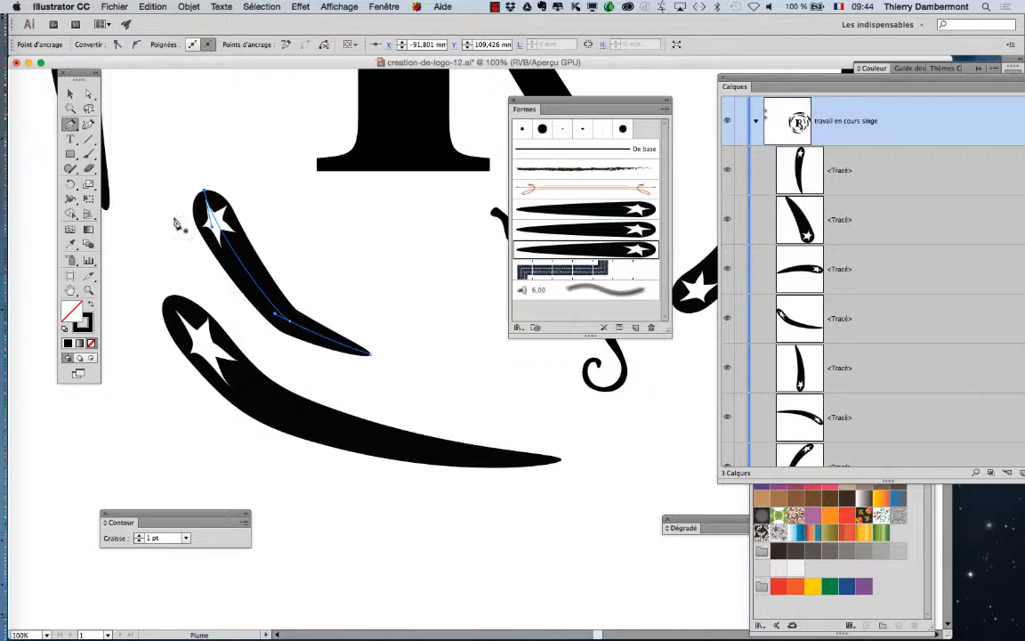
{"action": "left_click", "coordinate": [89, 97]}
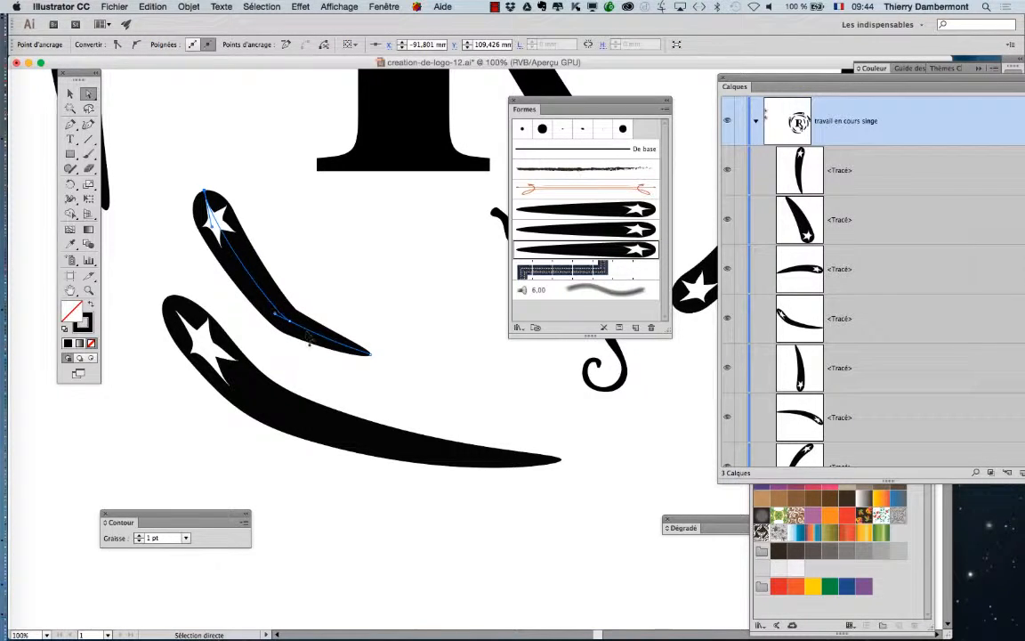
{"action": "left_click", "coordinate": [313, 338]}
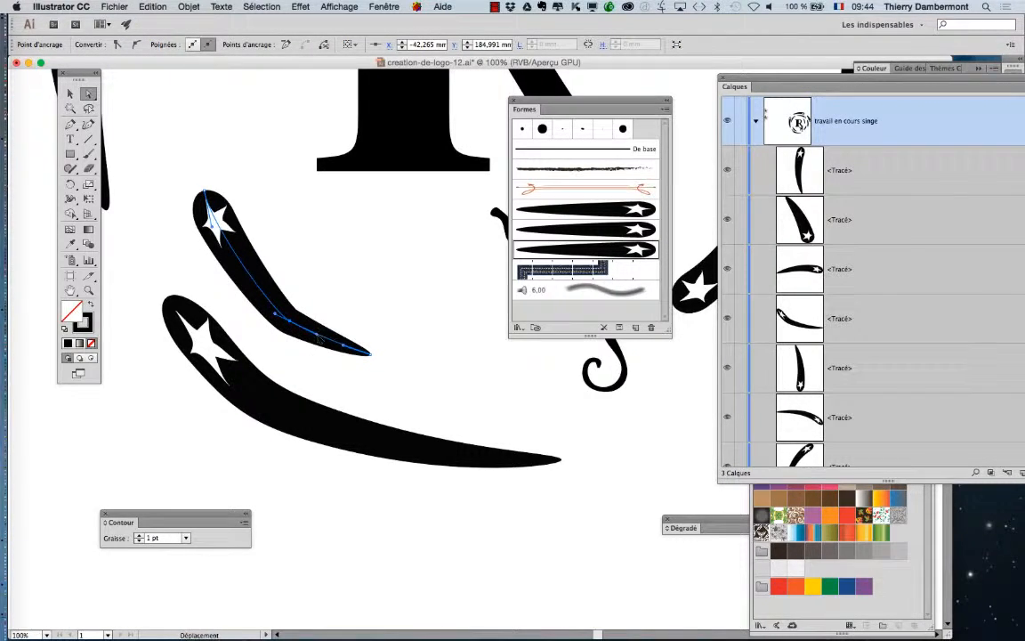
{"action": "left_click_drag", "start_coordinate": [317, 338], "coordinate": [413, 393]}
Delete the anchor point in the middle of the outer lower-left star stroke and extend the neighbouring anchor's handle to smooth the curve.
{"action": "left_click", "coordinate": [322, 429]}
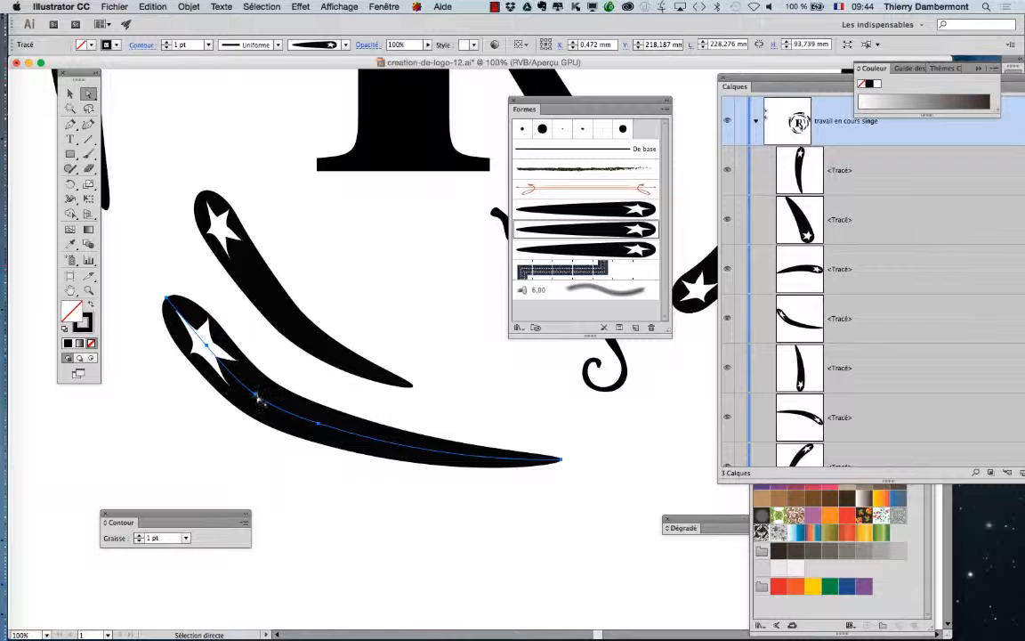
{"action": "left_click", "coordinate": [72, 123]}
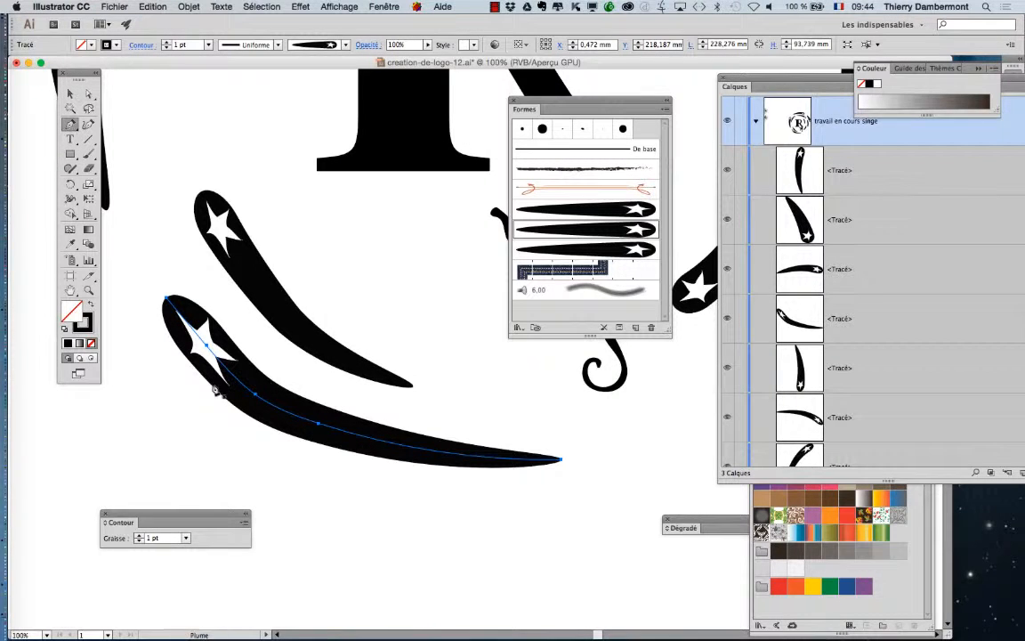
{"action": "left_click", "coordinate": [318, 426]}
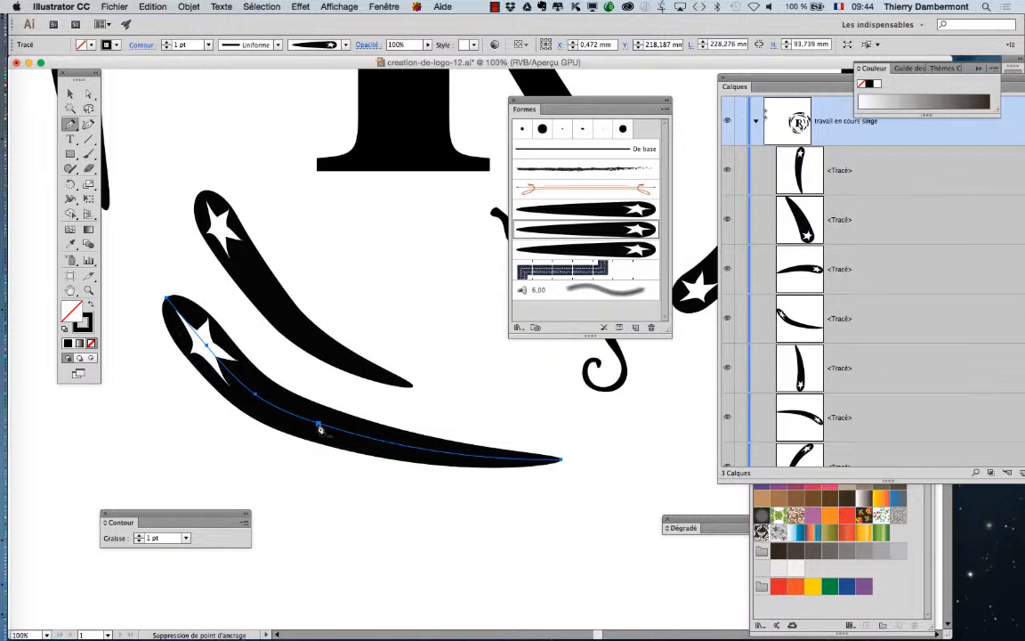
{"action": "key", "text": "super+z"}
{"action": "left_click", "coordinate": [89, 94]}
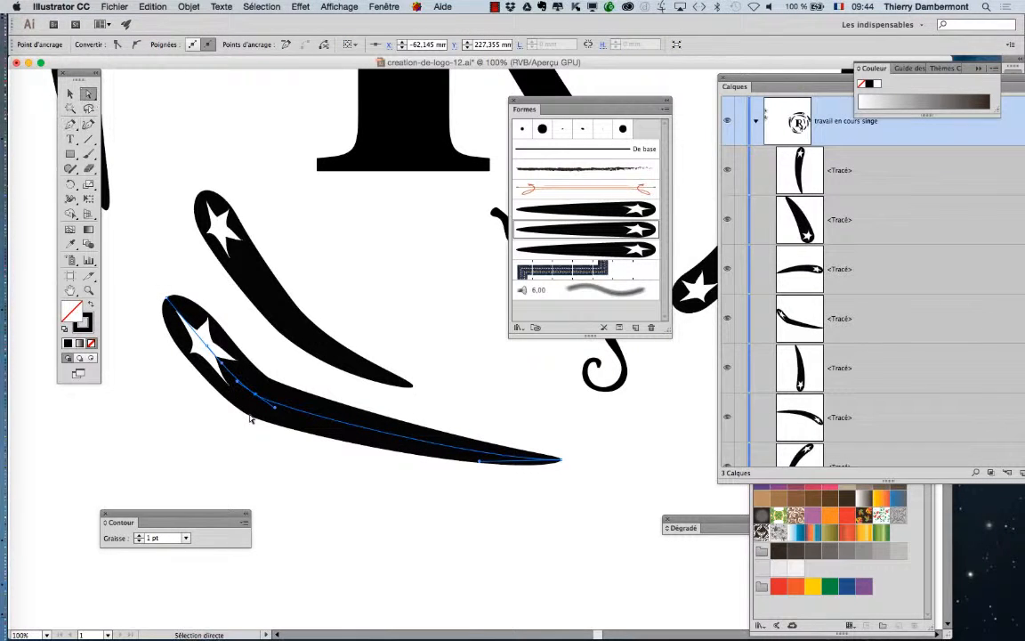
{"action": "left_click_drag", "start_coordinate": [276, 411], "coordinate": [368, 443]}
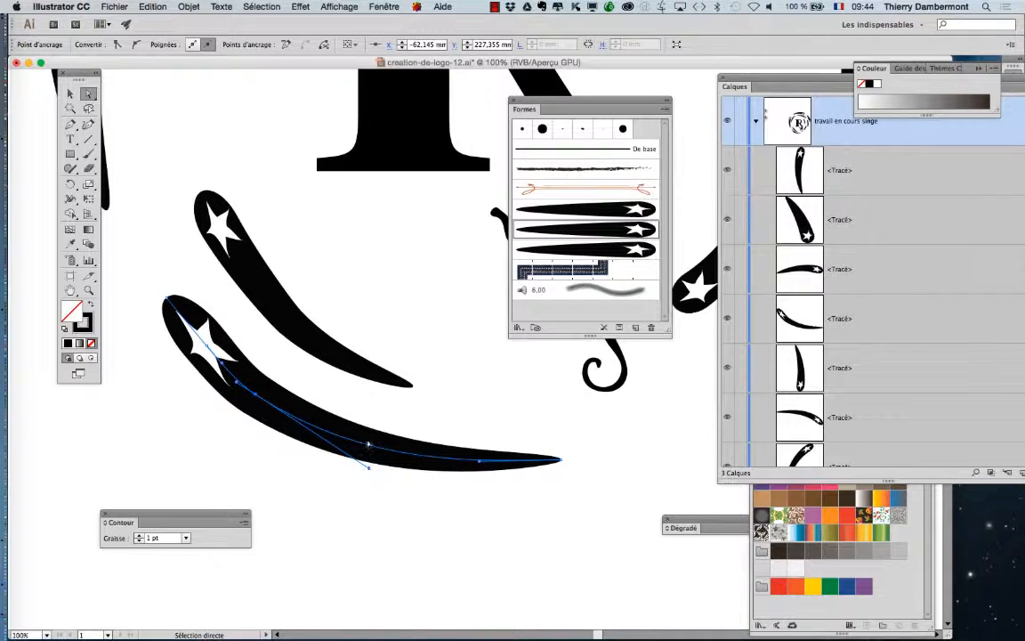
{"action": "left_click", "coordinate": [442, 427]}
Shift the outer lower-left star stroke slightly outward from the logo and deselect it.
{"action": "left_click", "coordinate": [252, 391]}
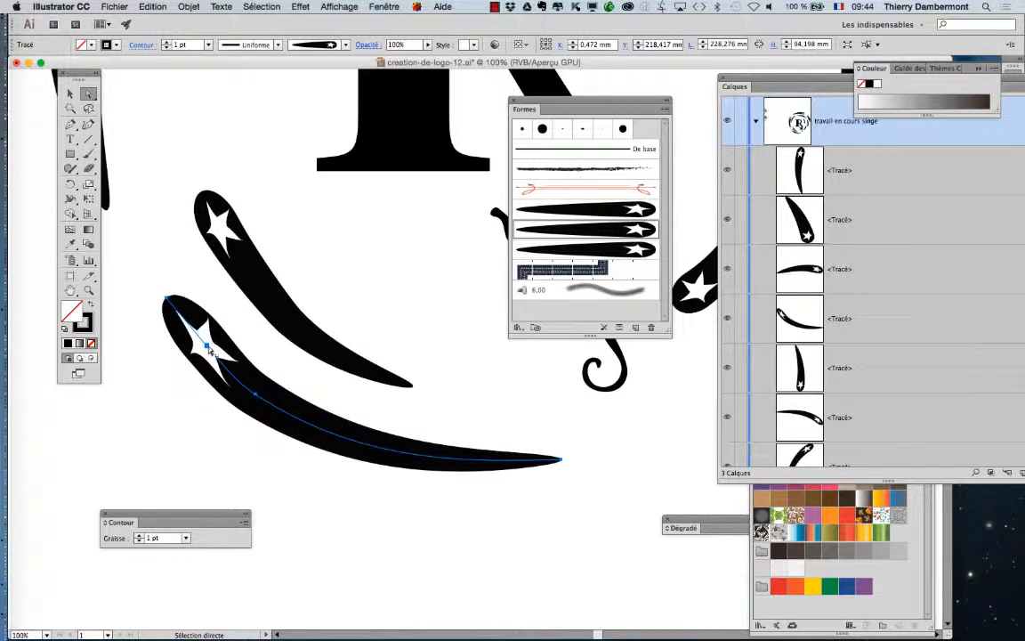
{"action": "left_click_drag", "start_coordinate": [207, 348], "coordinate": [196, 352]}
{"action": "left_click", "coordinate": [355, 425]}
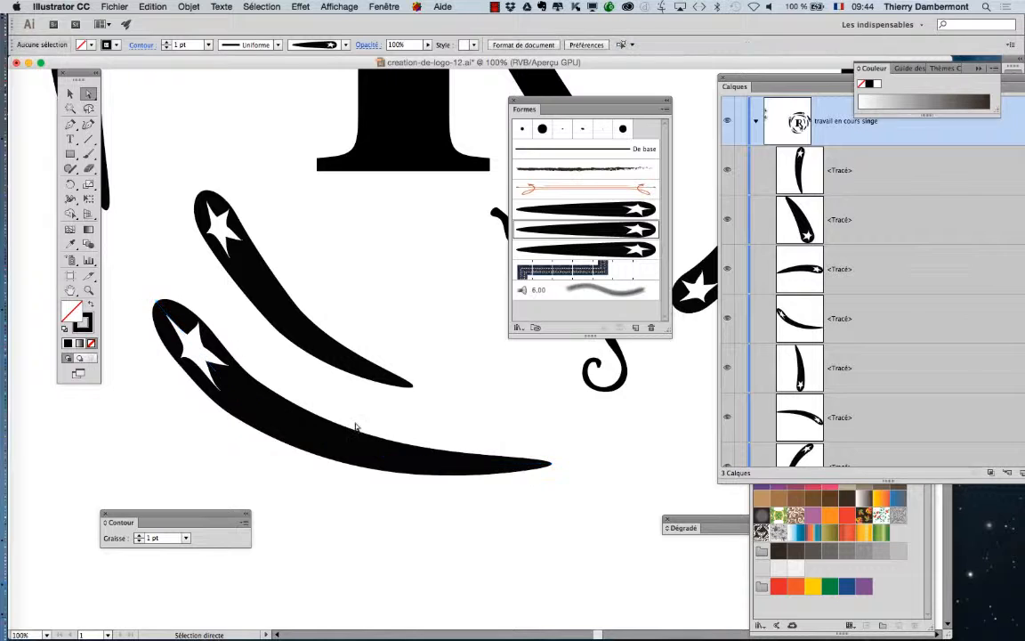
Save a new version of the document as creation-de-logo-13.ai in the B1A1 cours 3 (9) folder, accepting the Illustrator options.
{"action": "scroll", "coordinate": [382, 430], "scroll_direction": "down", "scroll_amount": 1}
{"action": "scroll", "coordinate": [383, 432], "scroll_direction": "down", "scroll_amount": 1}
{"action": "left_click", "coordinate": [107, 6]}
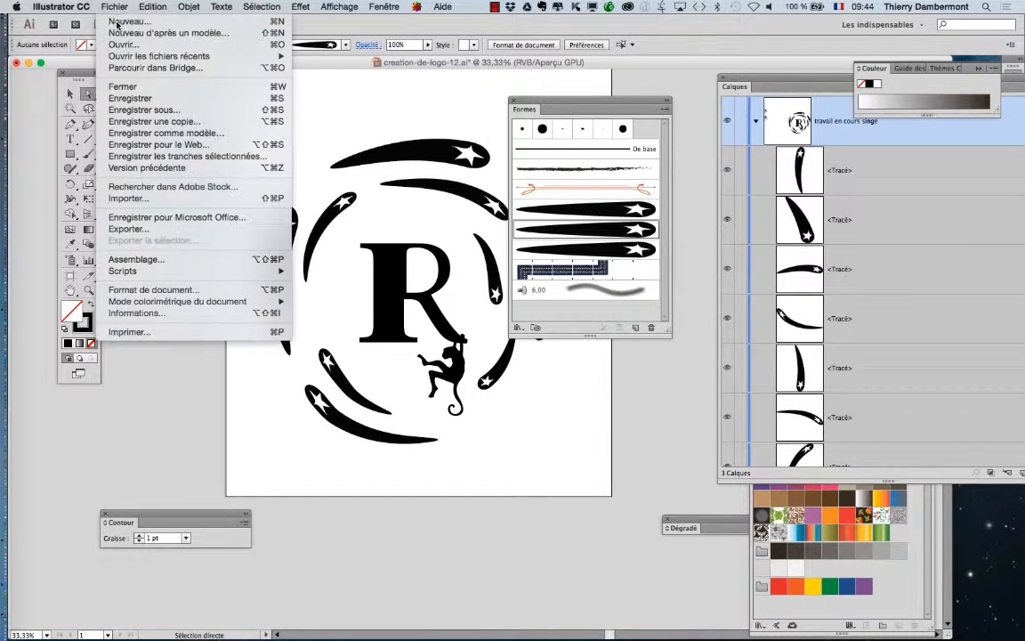
{"action": "left_click", "coordinate": [142, 110]}
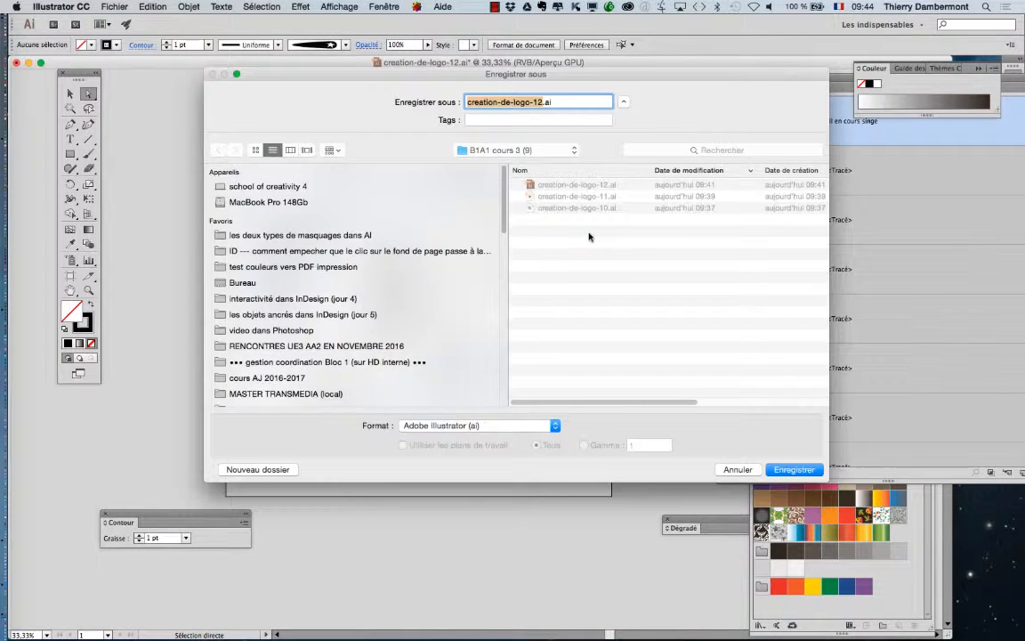
{"action": "left_click", "coordinate": [544, 102]}
{"action": "key", "text": "BackSpace"}
{"action": "type", "text": "3"}
{"action": "key", "text": "Return"}
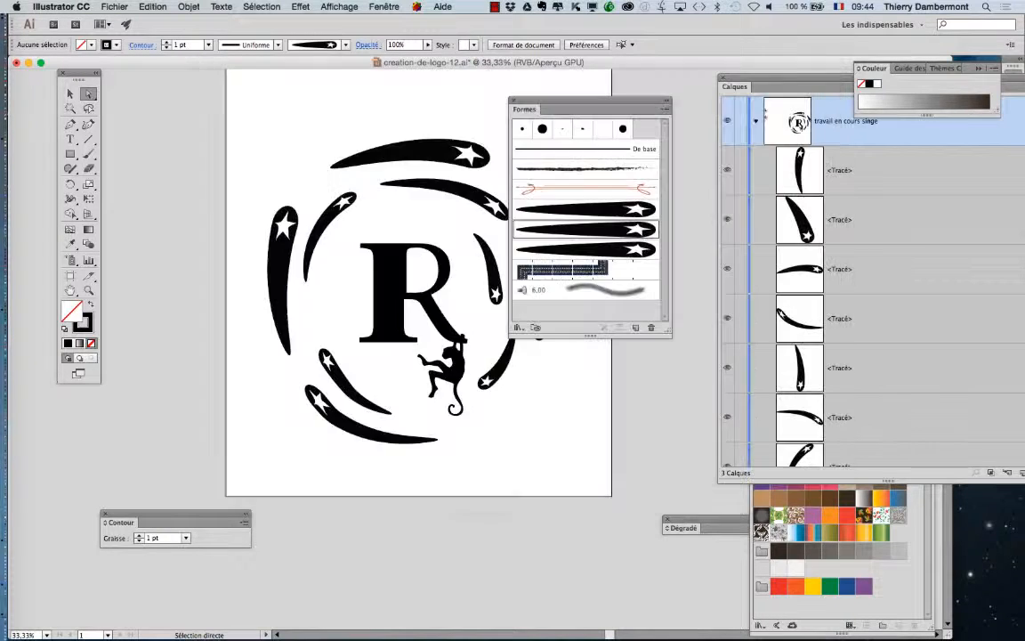
{"action": "left_click", "coordinate": [519, 465]}
Save another version as creation-de-logo-14.ai in the B1A1 cours 3 (9) folder, with the Illustrator CC options.
{"action": "left_click", "coordinate": [114, 6]}
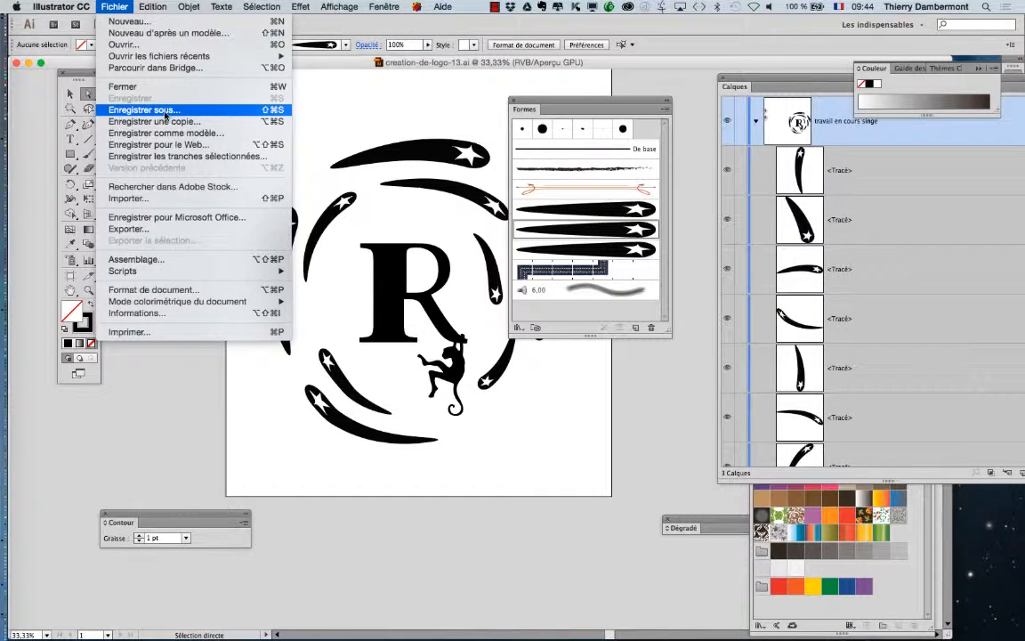
{"action": "left_click", "coordinate": [151, 109]}
{"action": "left_click", "coordinate": [542, 101]}
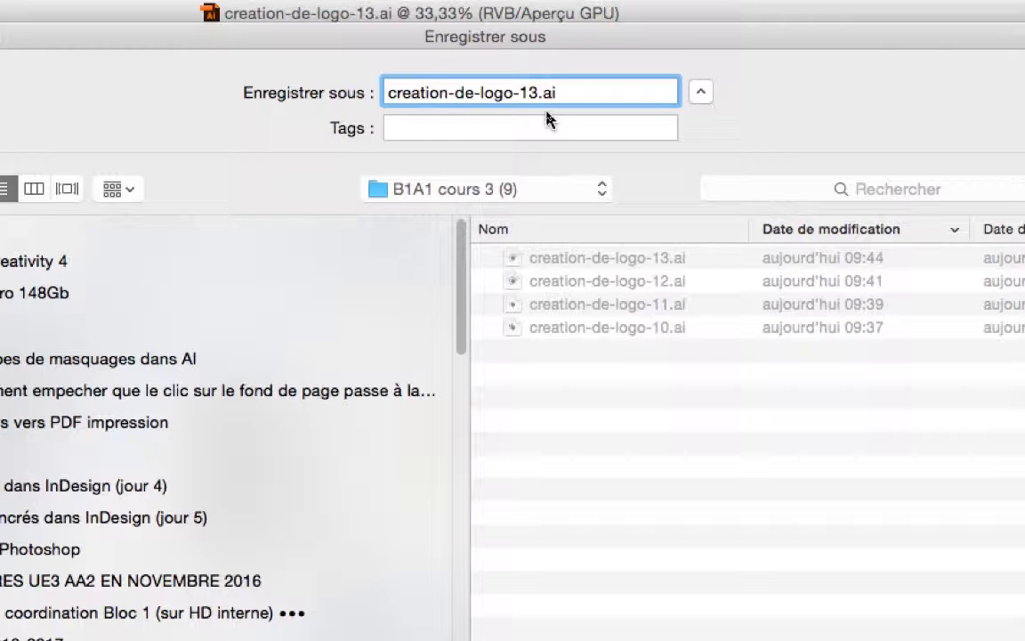
{"action": "key", "text": "BackSpace"}
{"action": "type", "text": "4"}
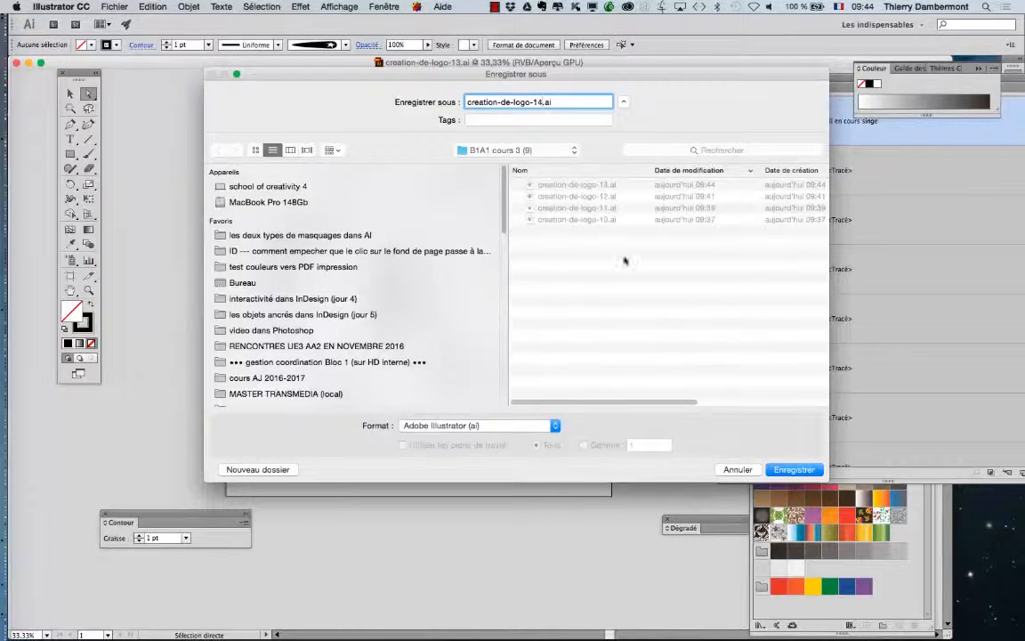
{"action": "left_click", "coordinate": [793, 469]}
{"action": "left_click", "coordinate": [517, 462]}
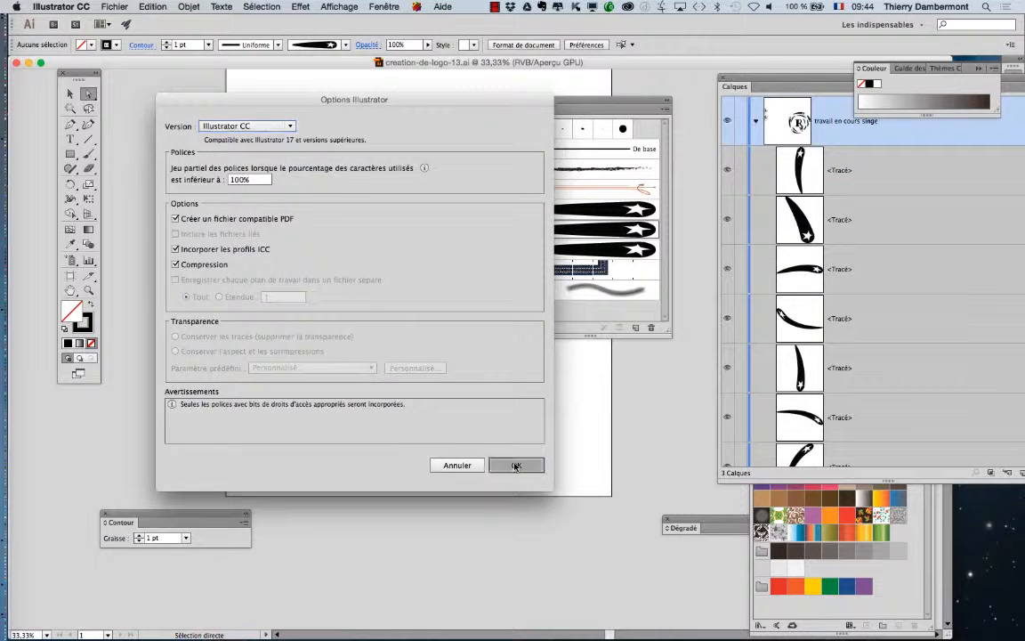